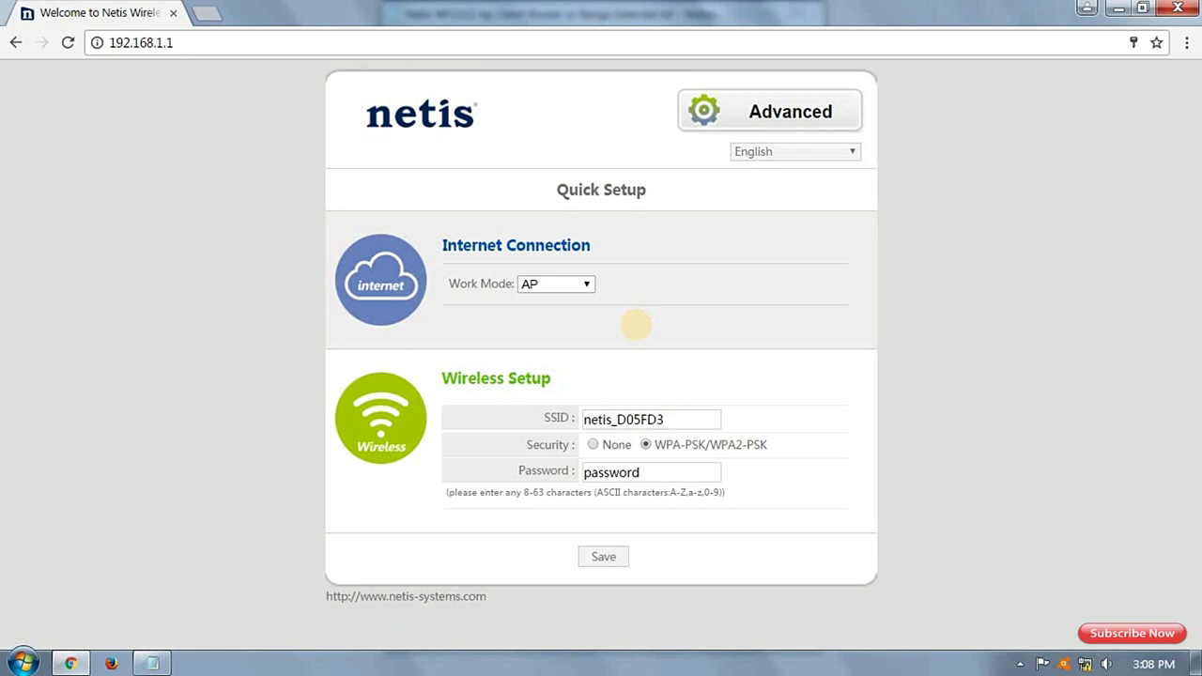
Mark Step 2 in the setup notes and leave Quick Setup for the Advanced settings.
key("alt+Tab")
left_click_drag(395, 268, 592, 269)
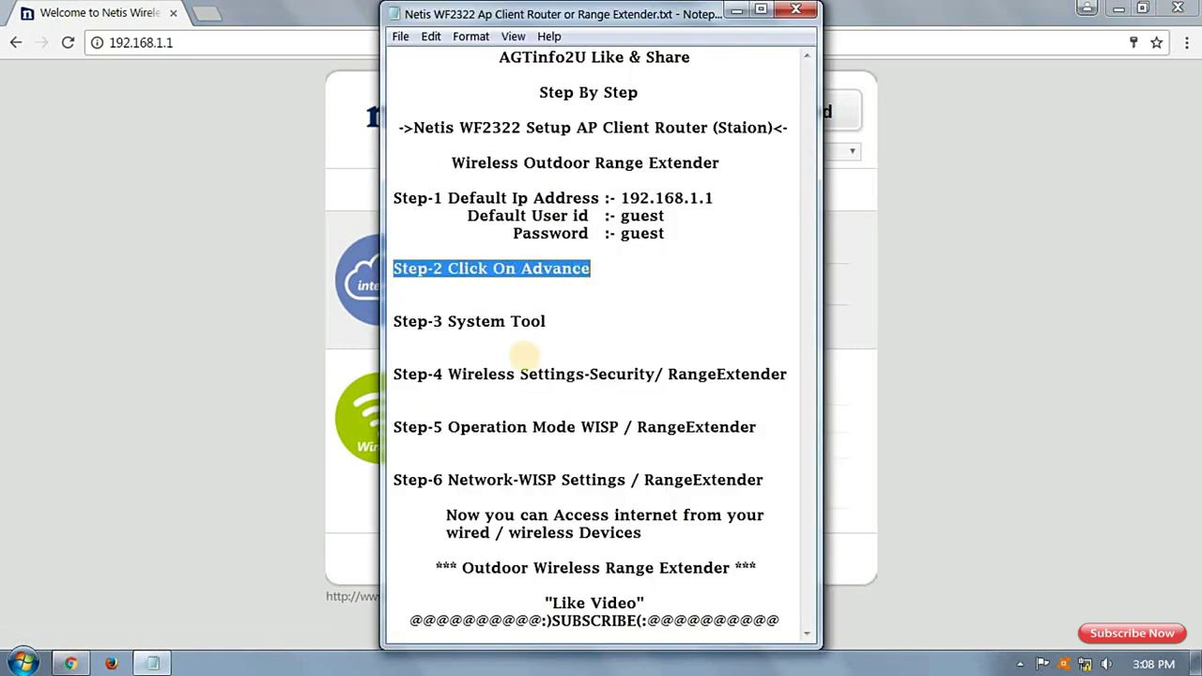
key("alt+Tab")
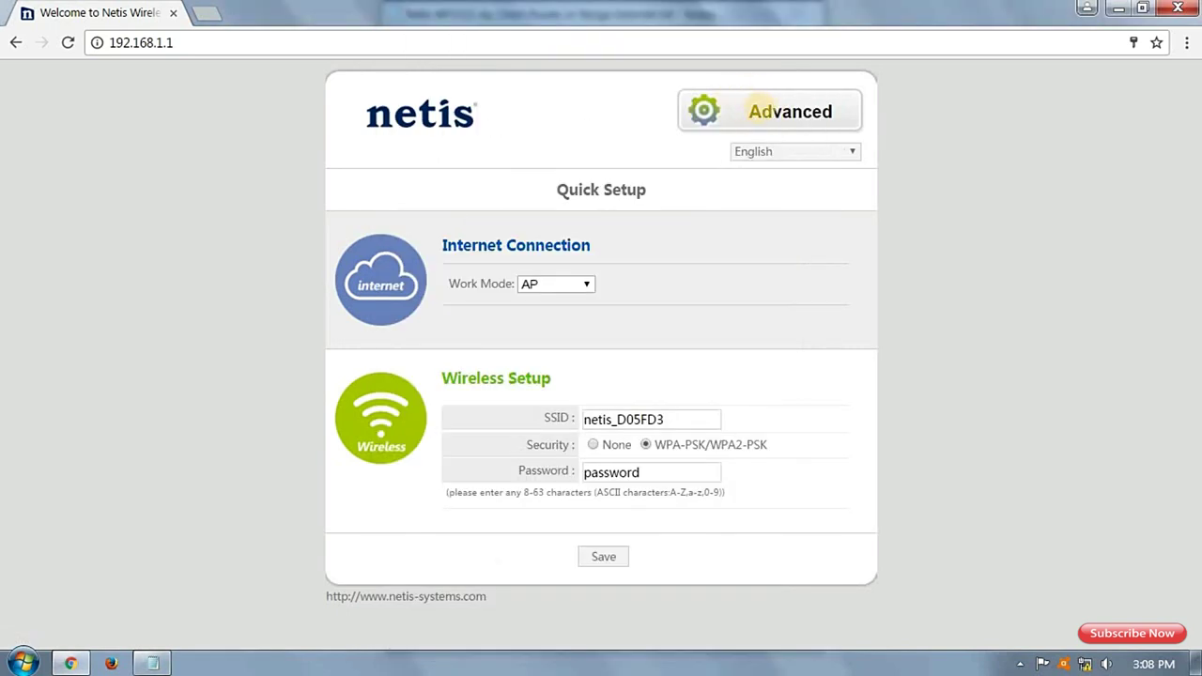
left_click(757, 111)
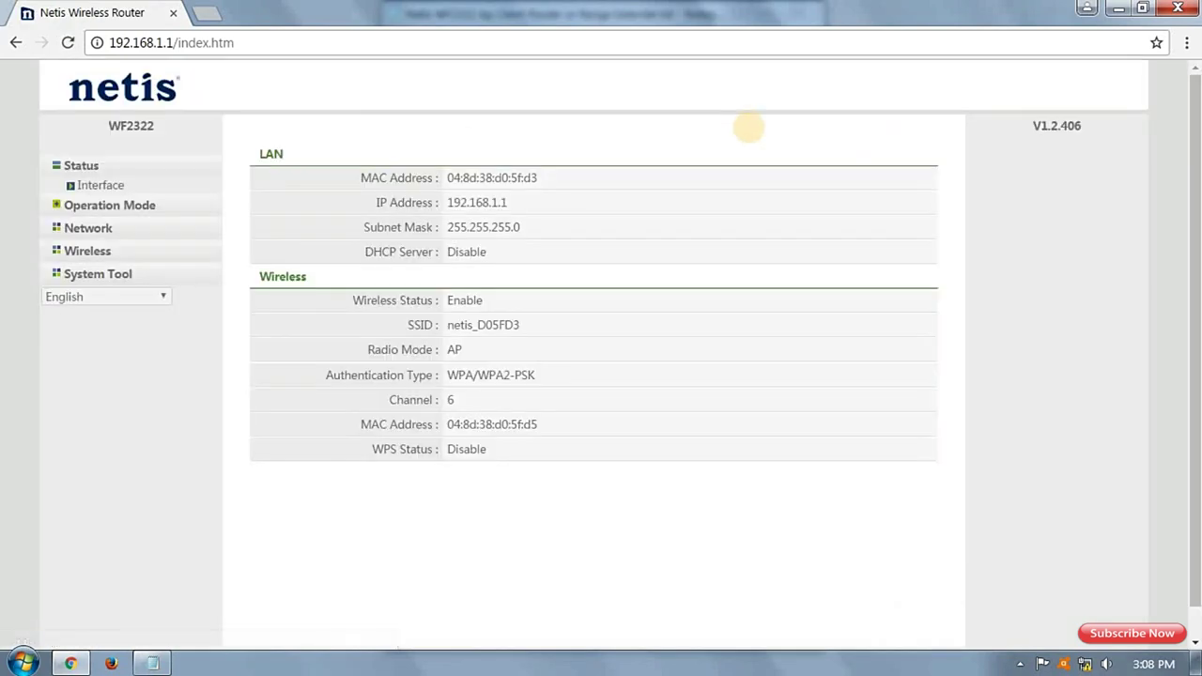
Mark the Step-3 System Tool line, then open System Tool's login Password page.
key("alt+Tab")
left_click_drag(395, 321, 546, 322)
key("alt+Tab")
left_click(85, 274)
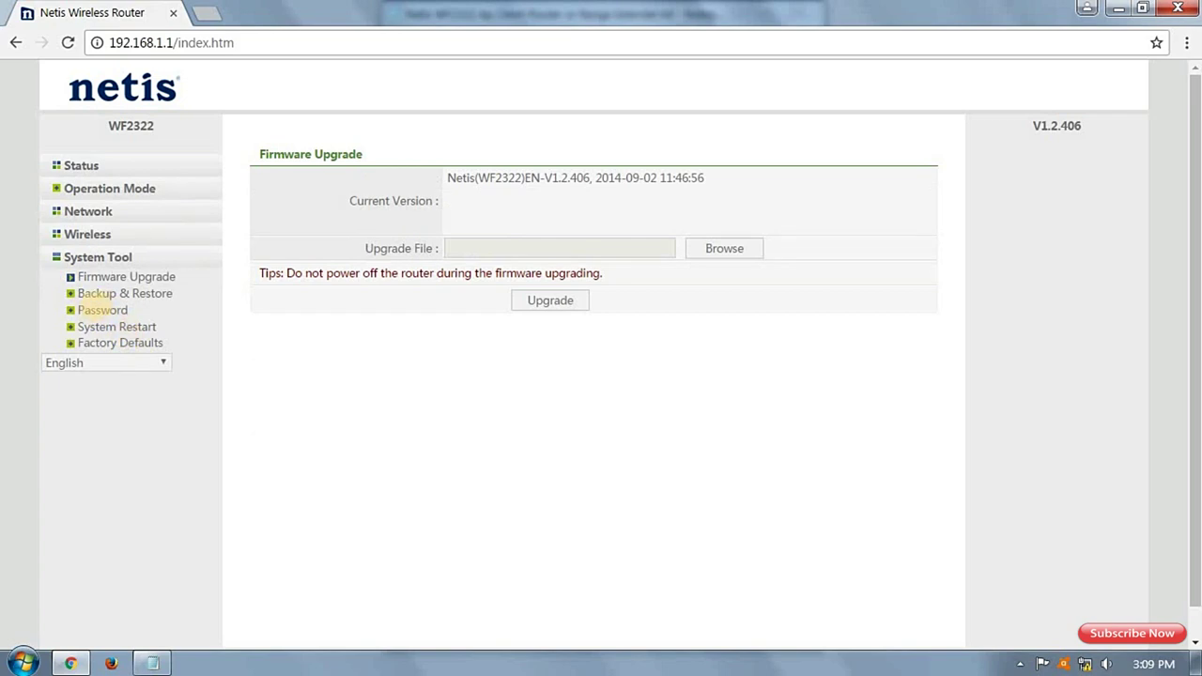
left_click(87, 310)
Enter the current password, a new admin user name and password, save, and log back in.
left_click(477, 202)
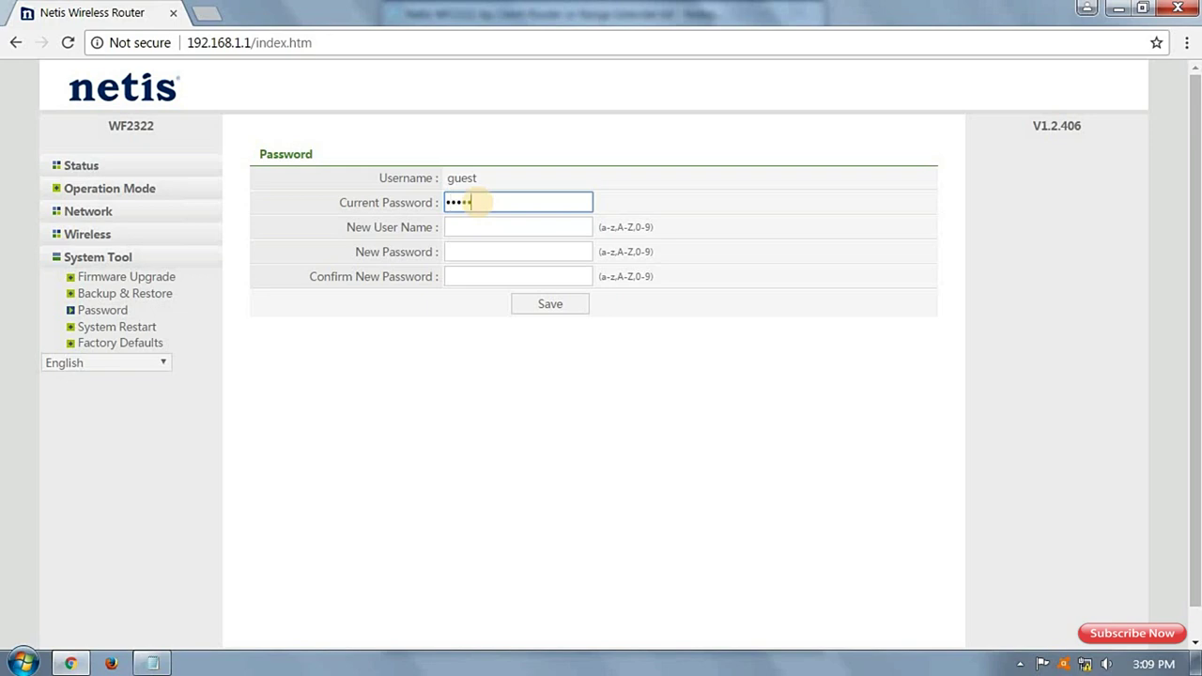
left_click(481, 226)
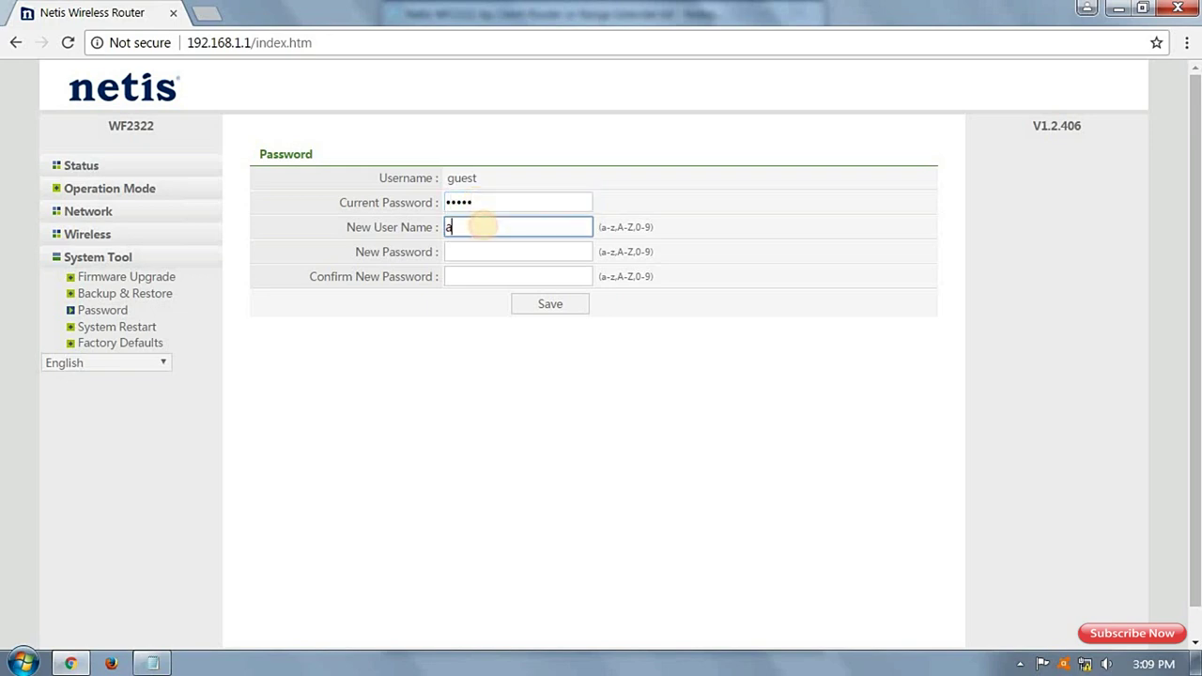
key("Tab")
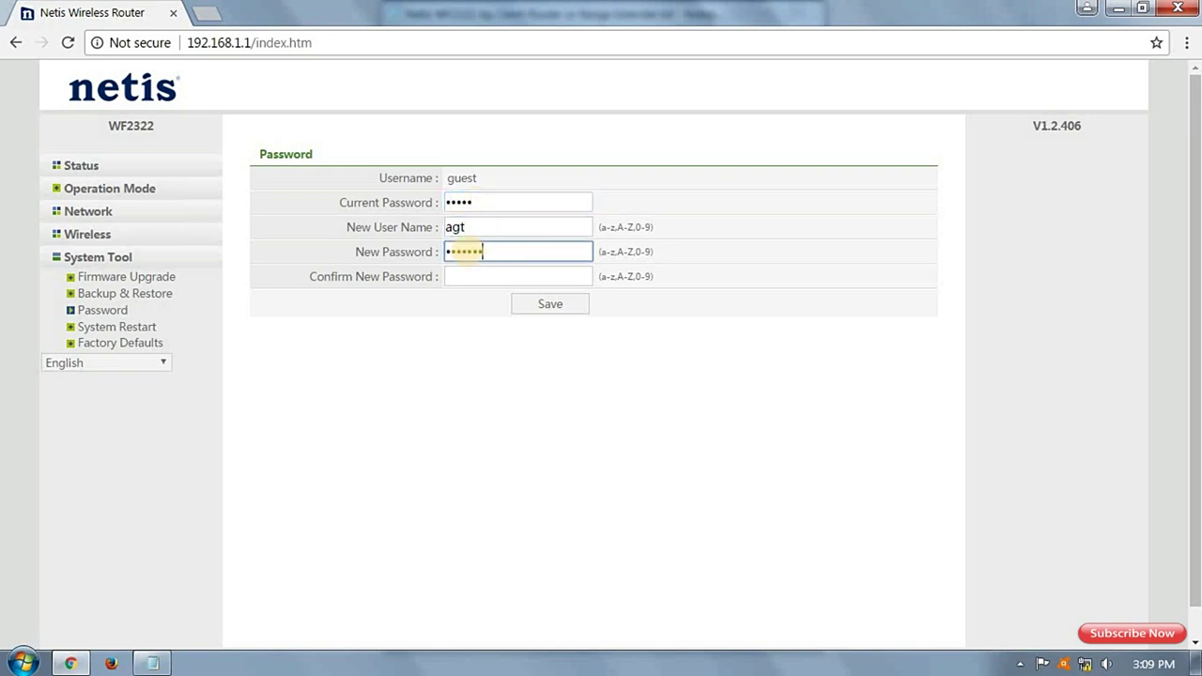
left_click(491, 277)
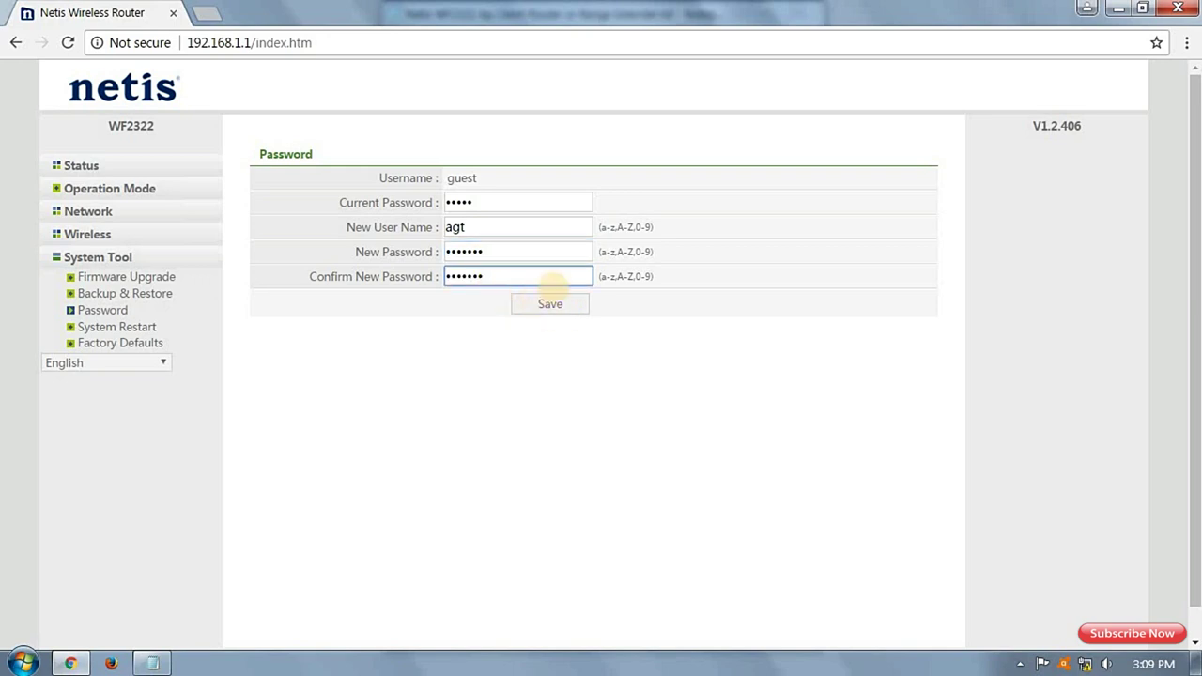
left_click(532, 301)
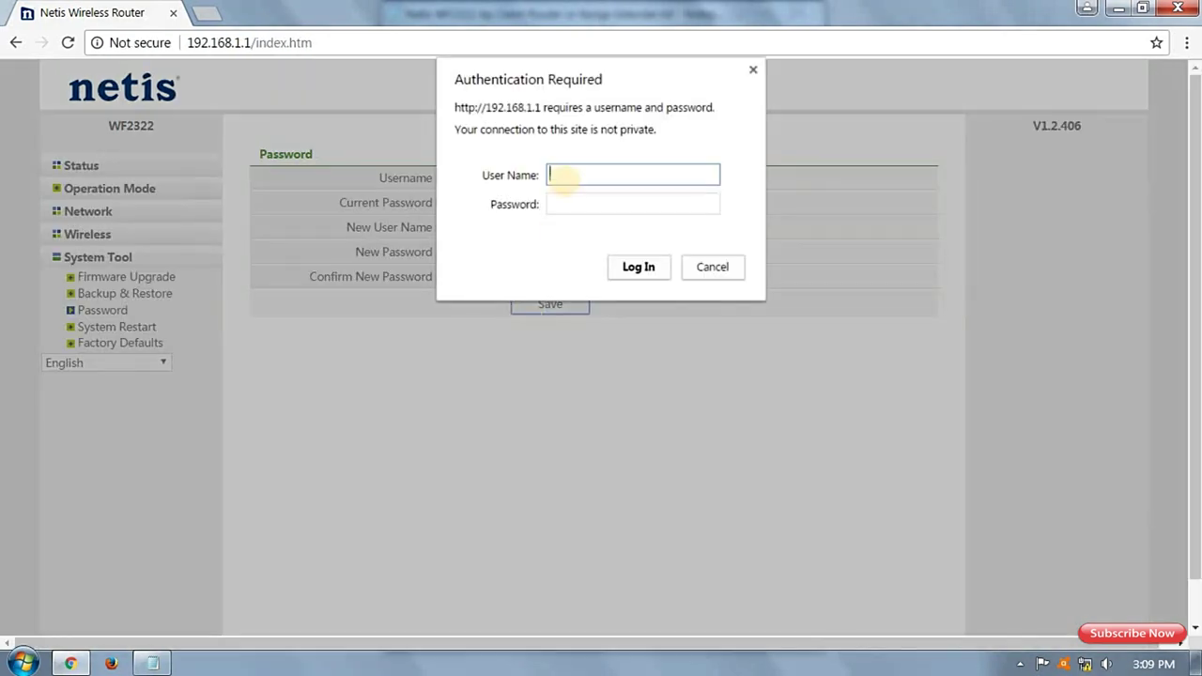
key("Tab")
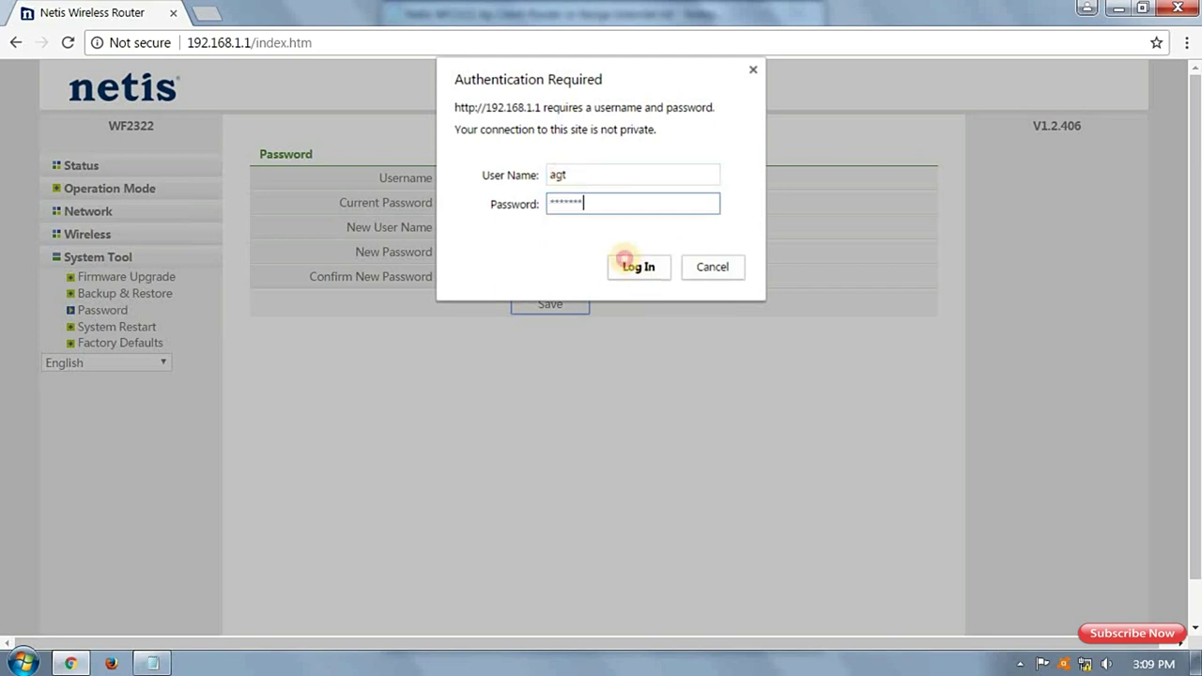
left_click(624, 260)
In Wireless Settings, rename the SSID from netis_D05FD3 to AGTinfo2U Extender.
key("alt+Tab")
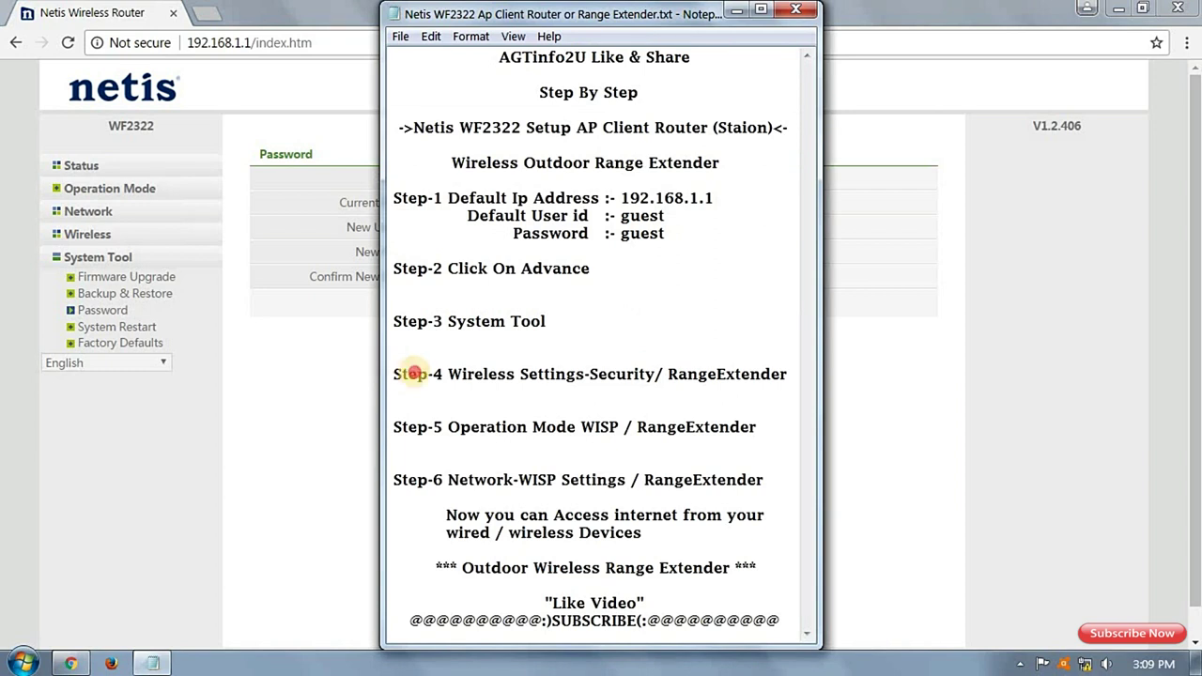
left_click_drag(413, 373, 787, 376)
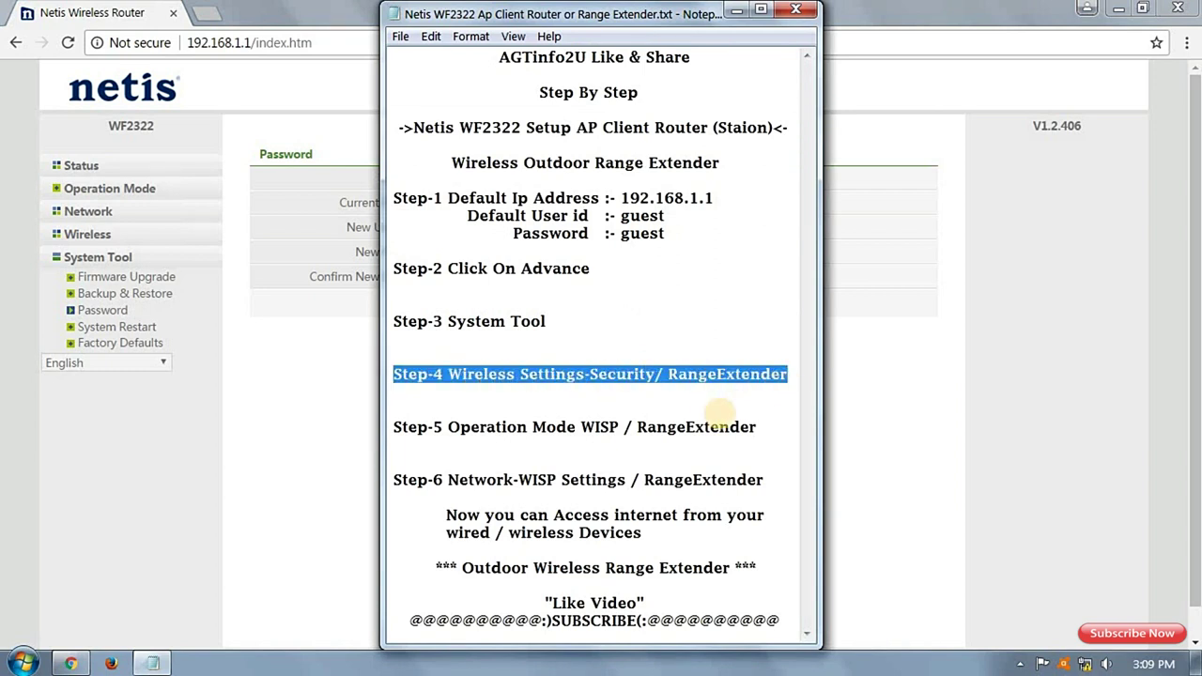
key("alt+Tab")
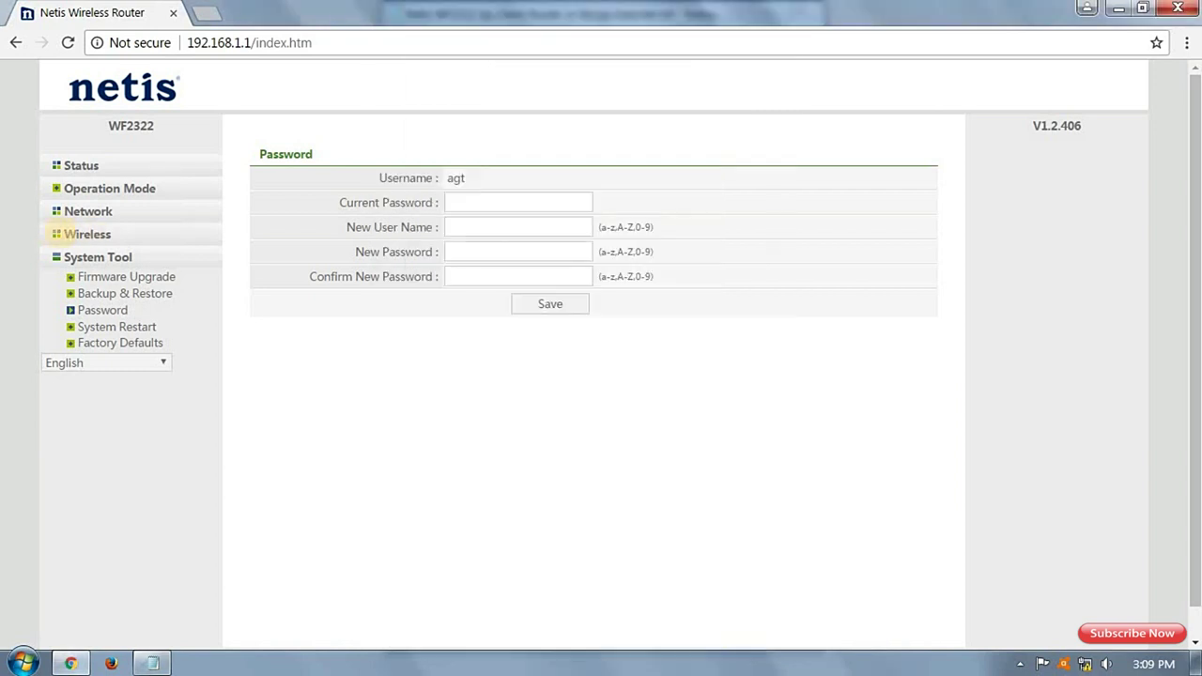
left_click(75, 235)
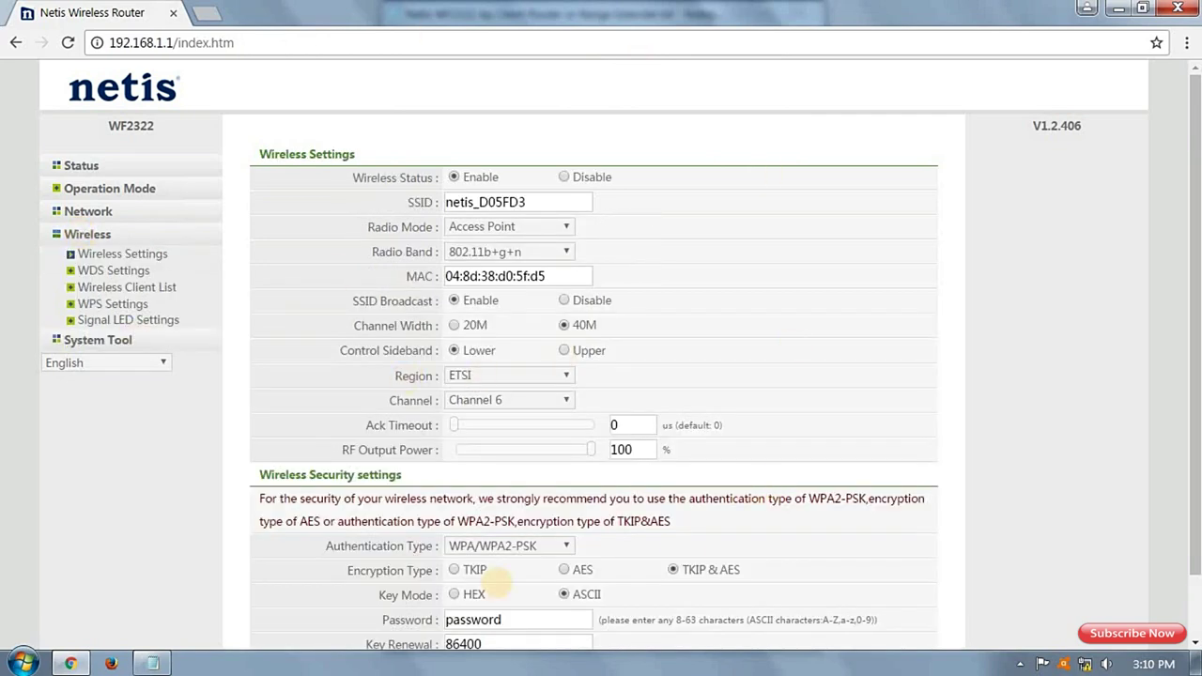
left_click_drag(534, 202, 400, 199)
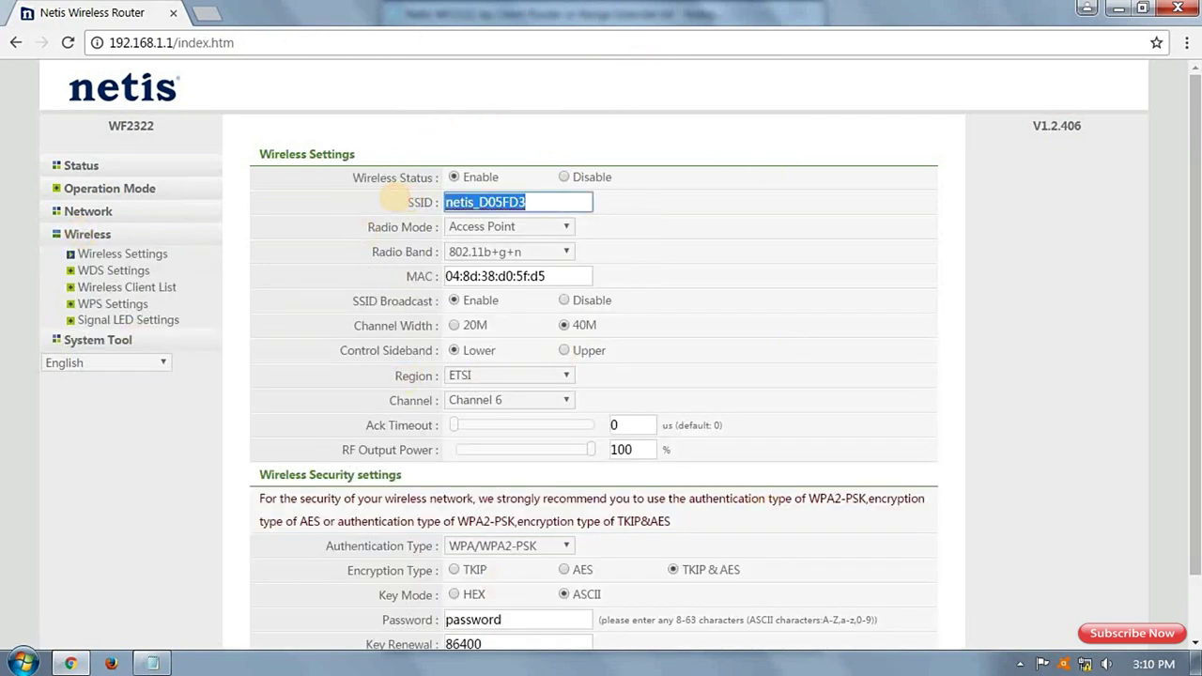
type("AGTinfo2")
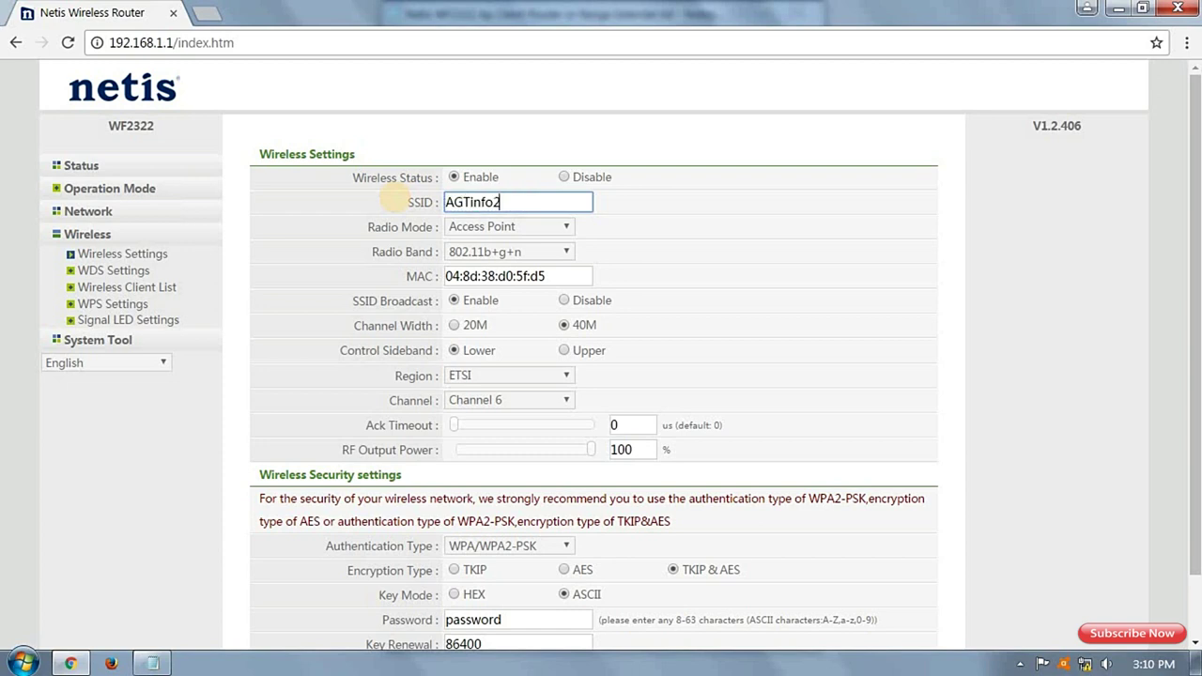
type("U Extender")
left_click_drag(572, 202, 440, 201)
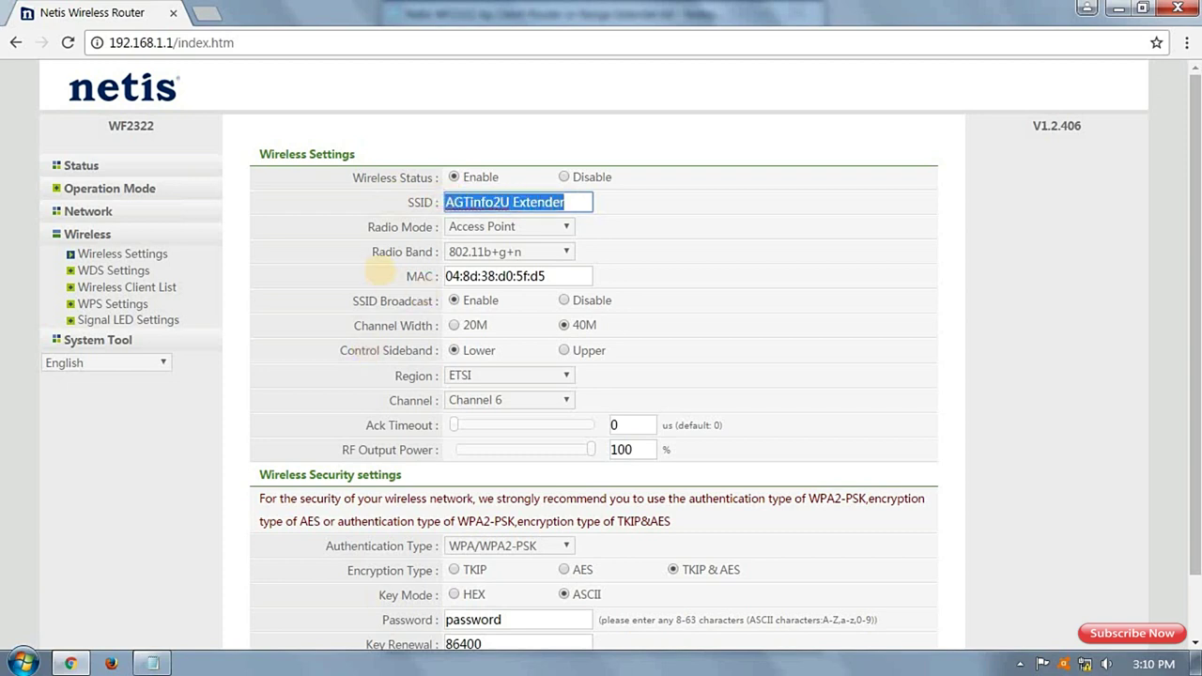
left_click(600, 224)
Replace the Wi-Fi security password with a new key, save, and mark Step 5 in the notes.
scroll(600, 223, "down", 1)
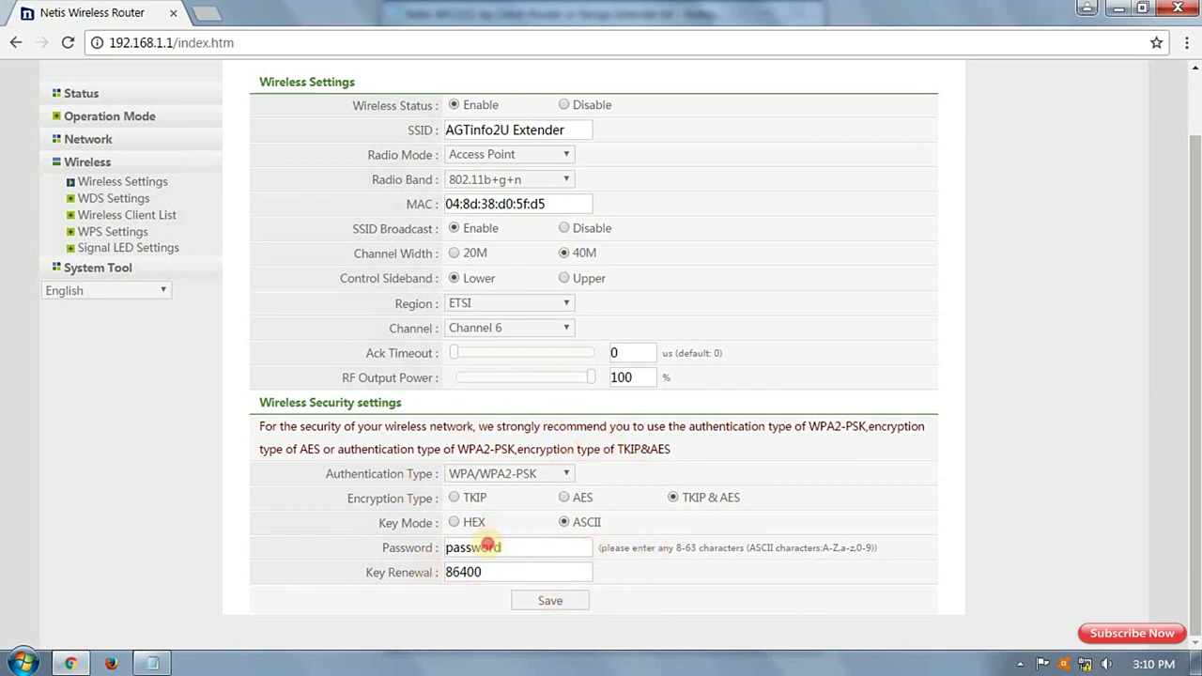
double_click(451, 547)
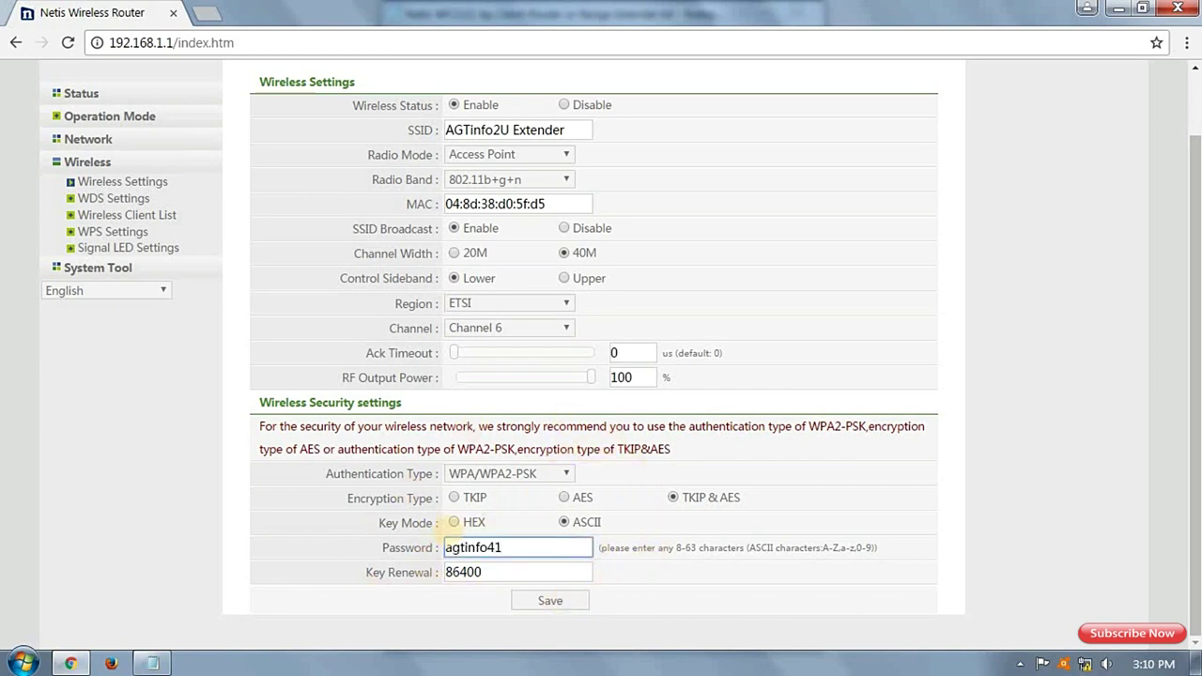
scroll(451, 526, "up", 1)
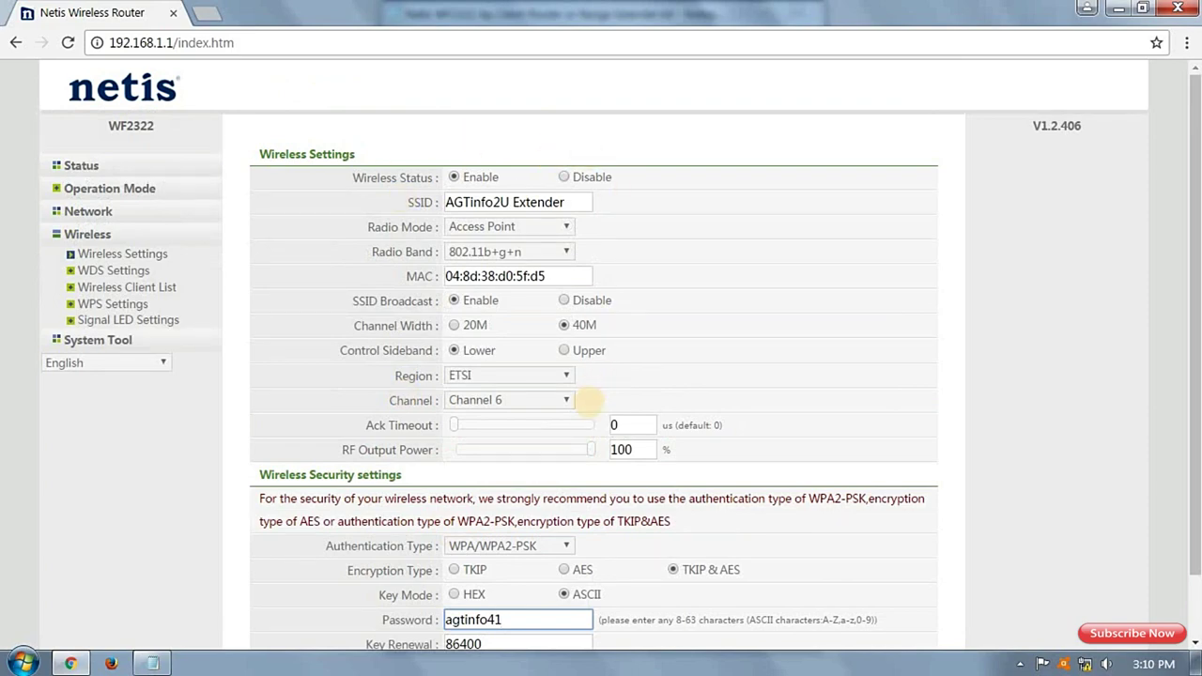
scroll(587, 409, "down", 1)
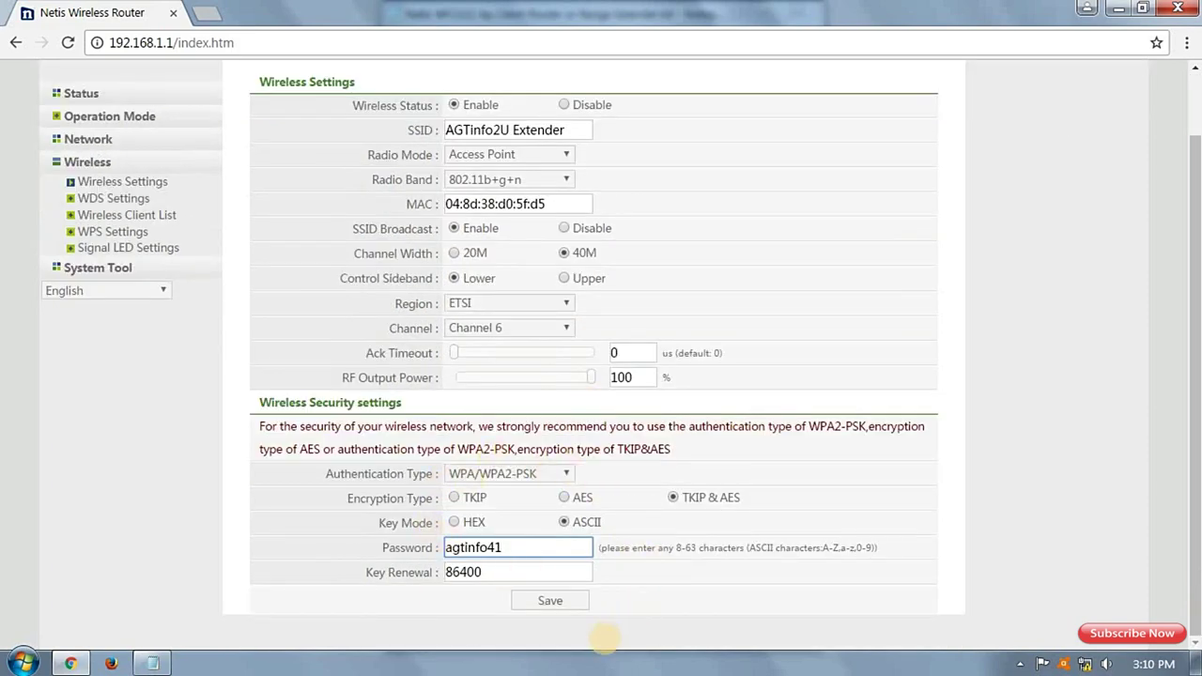
left_click(550, 601)
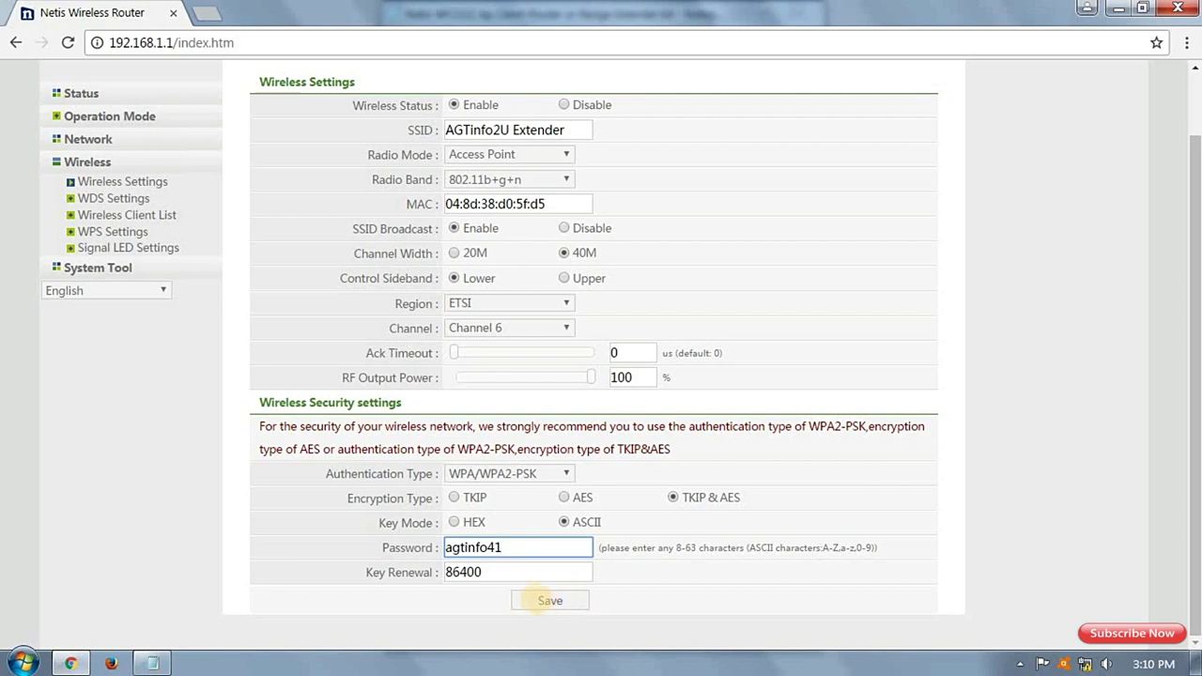
left_click(540, 599)
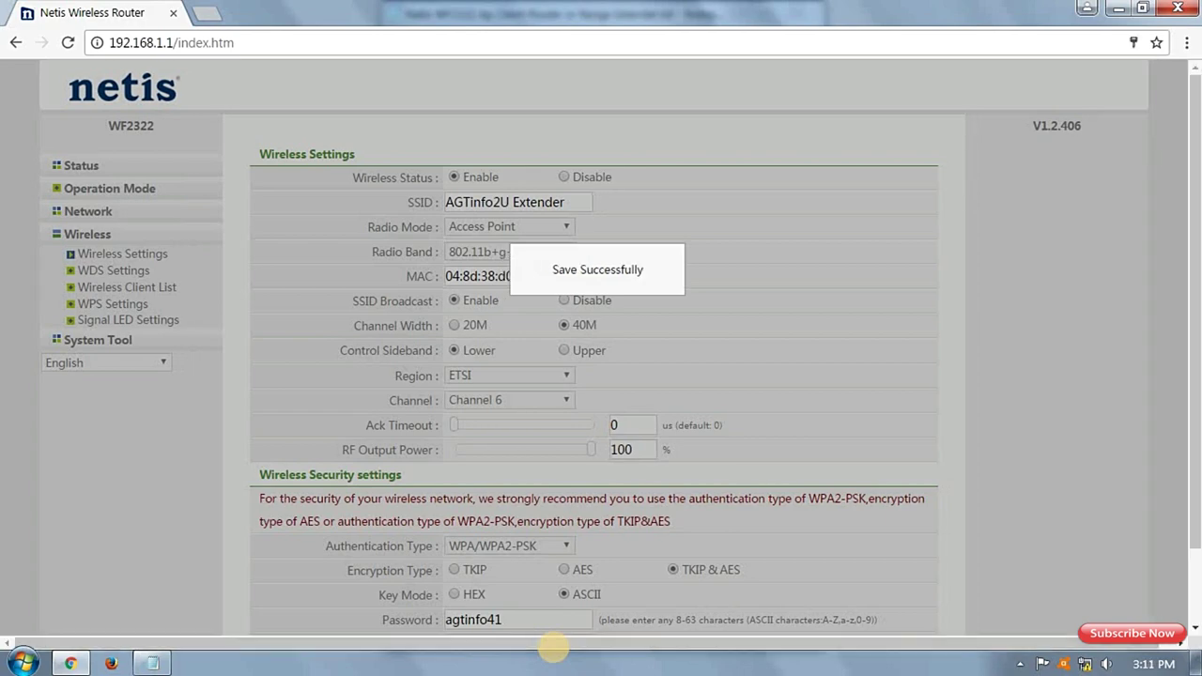
key("alt+Tab")
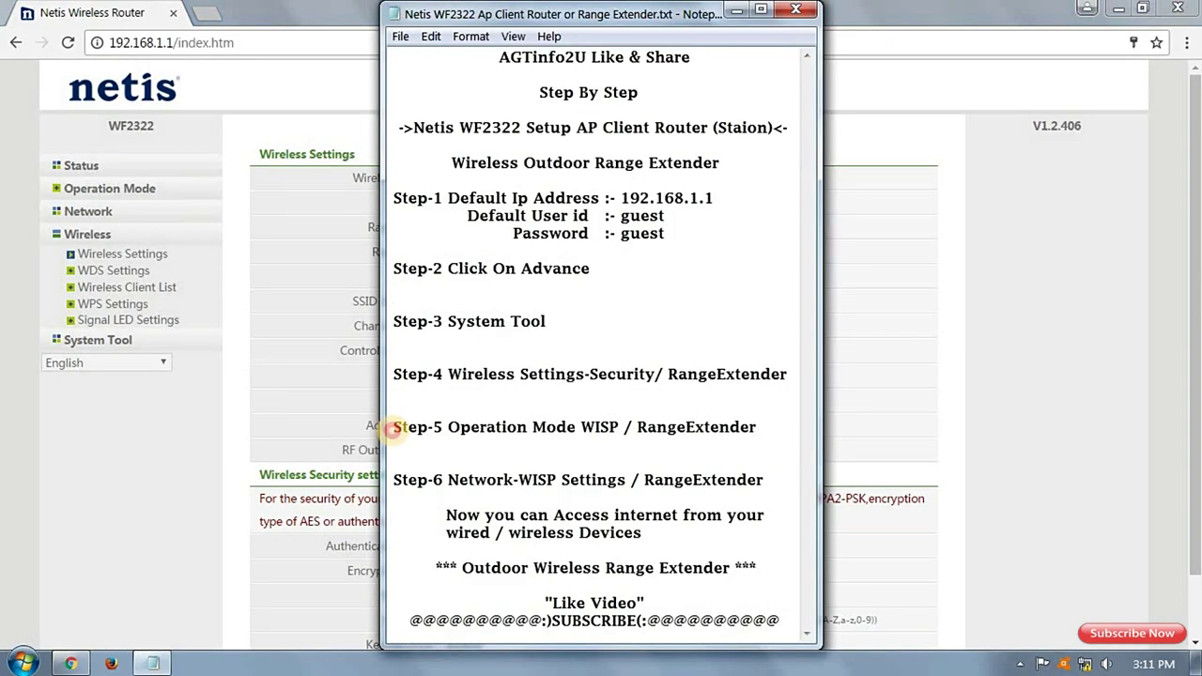
left_click_drag(389, 430, 759, 426)
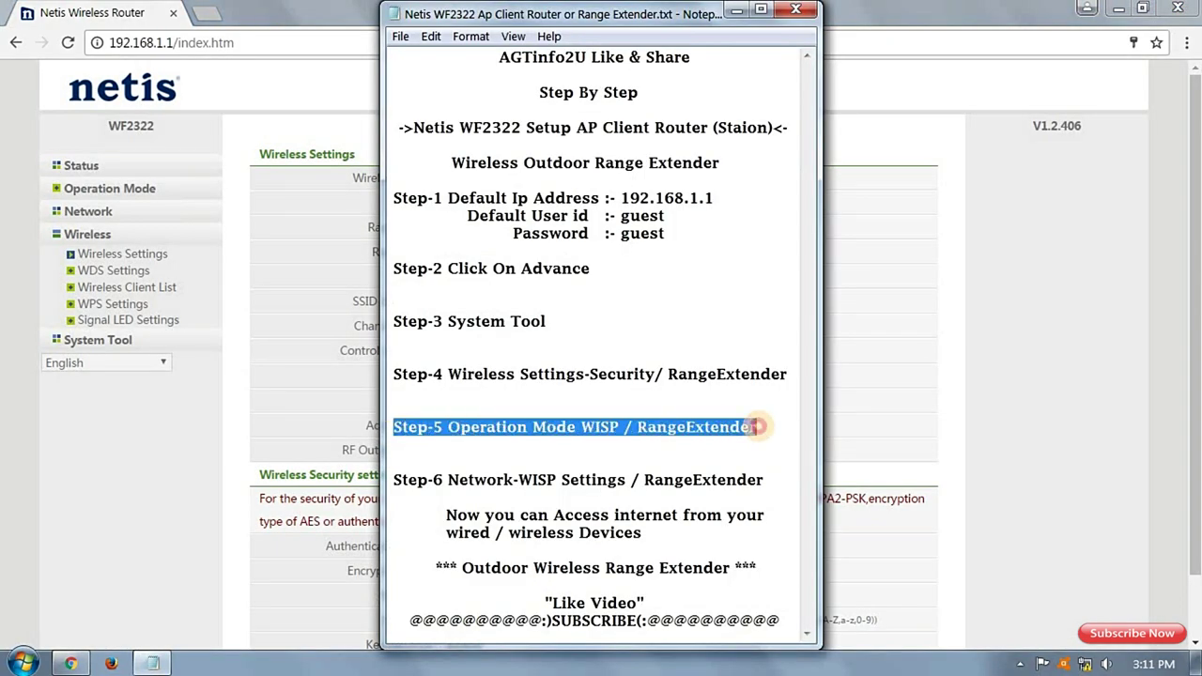
Save WISP as the operation mode on the Operation Mode page, then mark Step 6 in the notes.
key("alt+Tab")
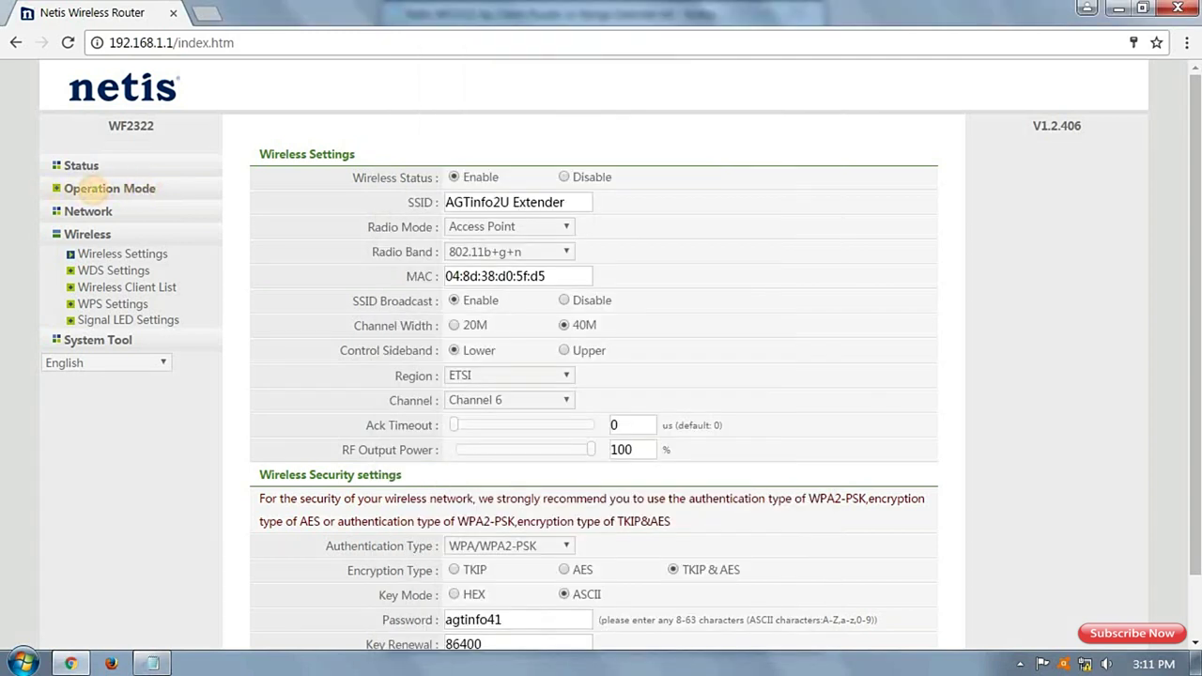
left_click(109, 188)
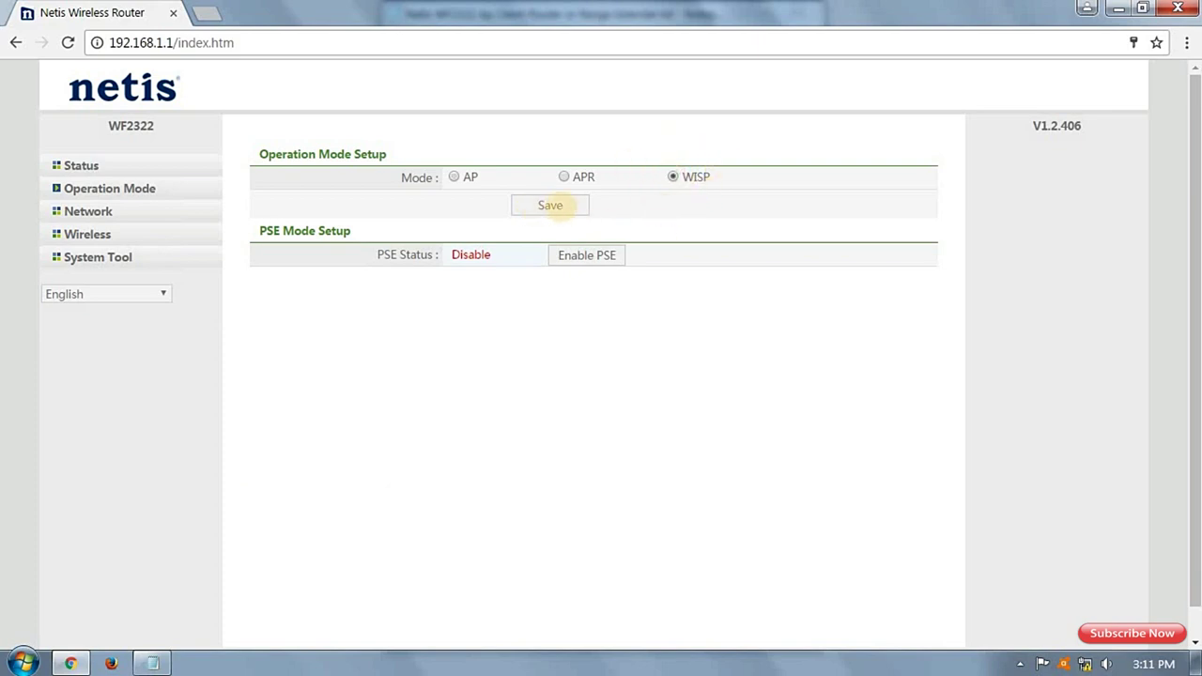
left_click(550, 205)
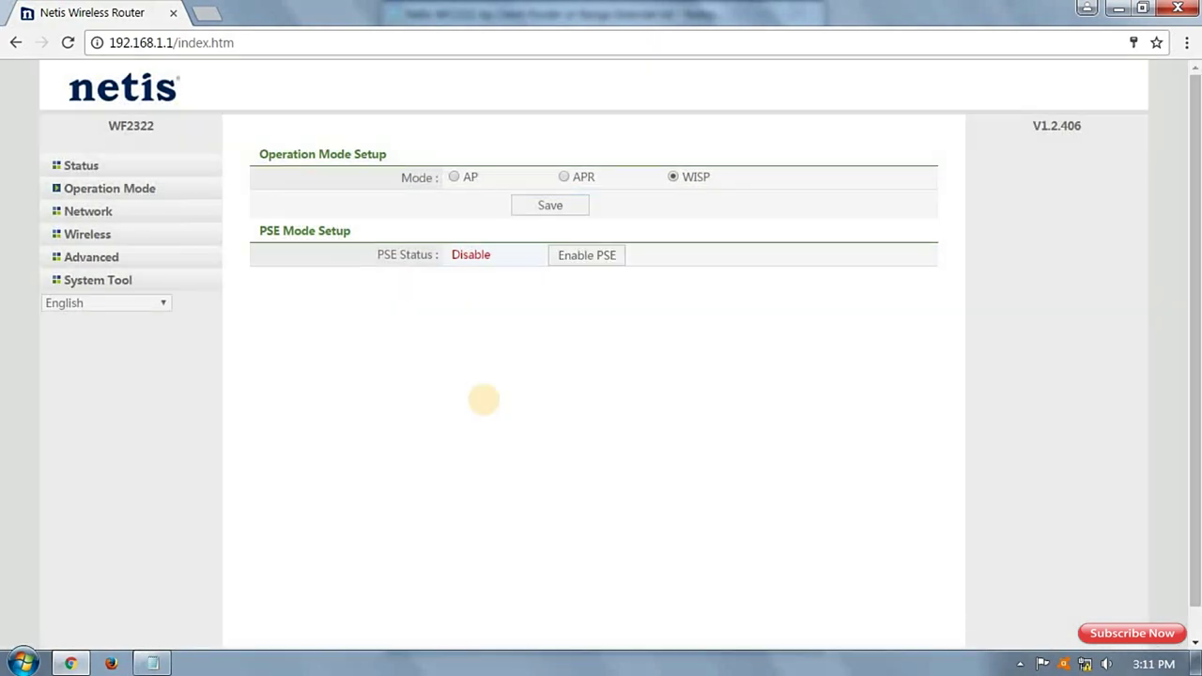
key("alt+Tab")
left_click(390, 480)
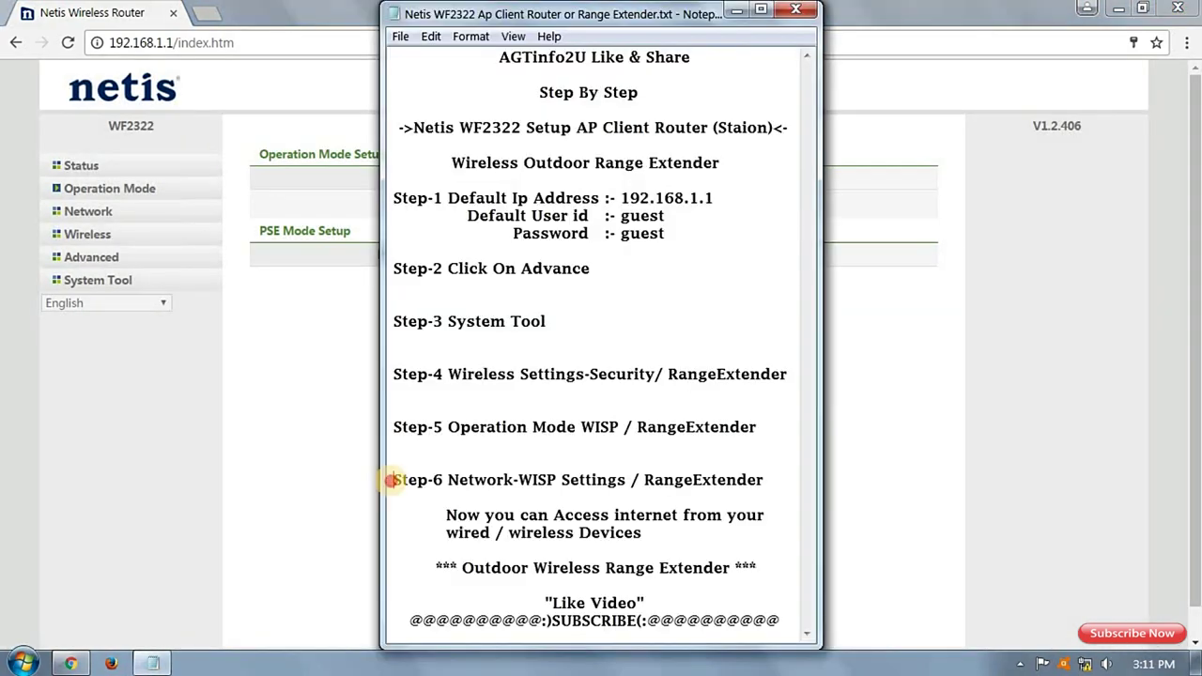
left_click_drag(390, 480, 761, 477)
key("alt+Tab")
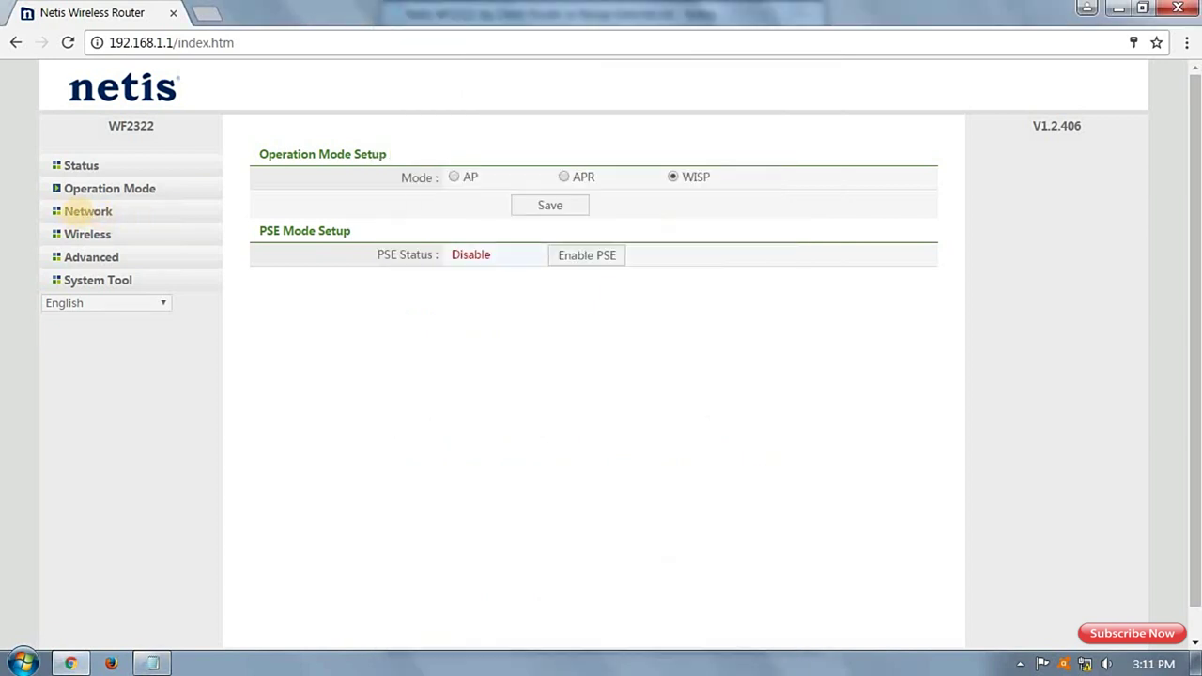
Run an AP Scan in the WISP settings and choose AGTinfo2U as the network to connect to.
left_click(86, 211)
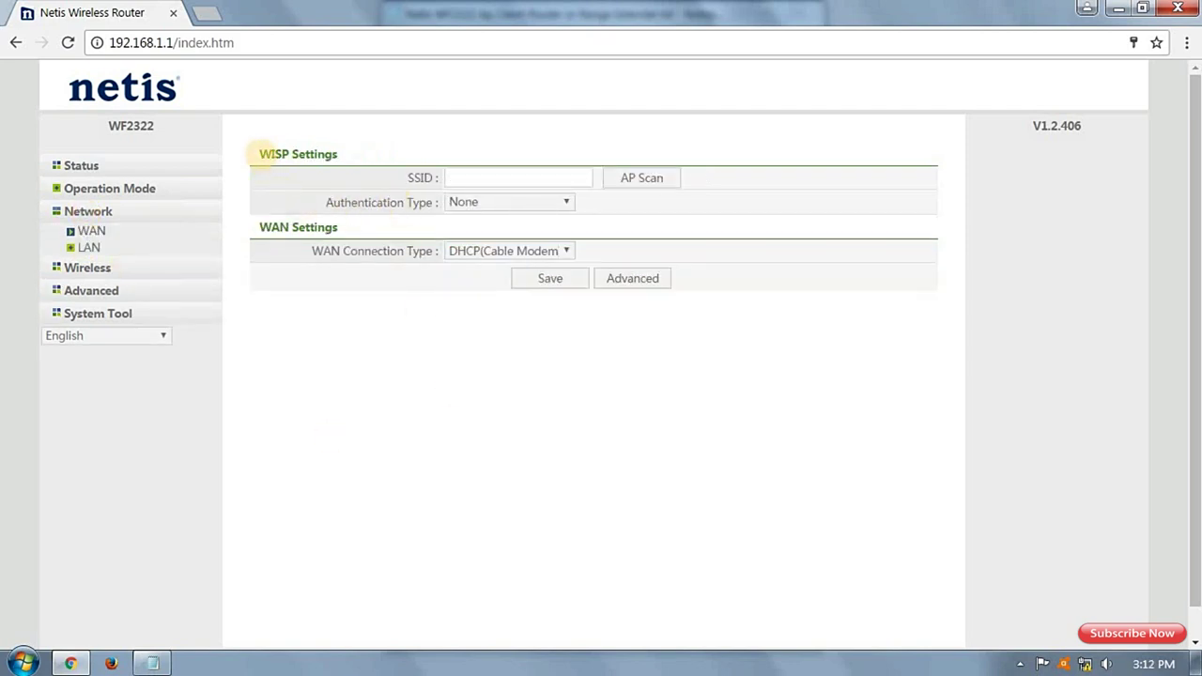
left_click_drag(260, 153, 336, 153)
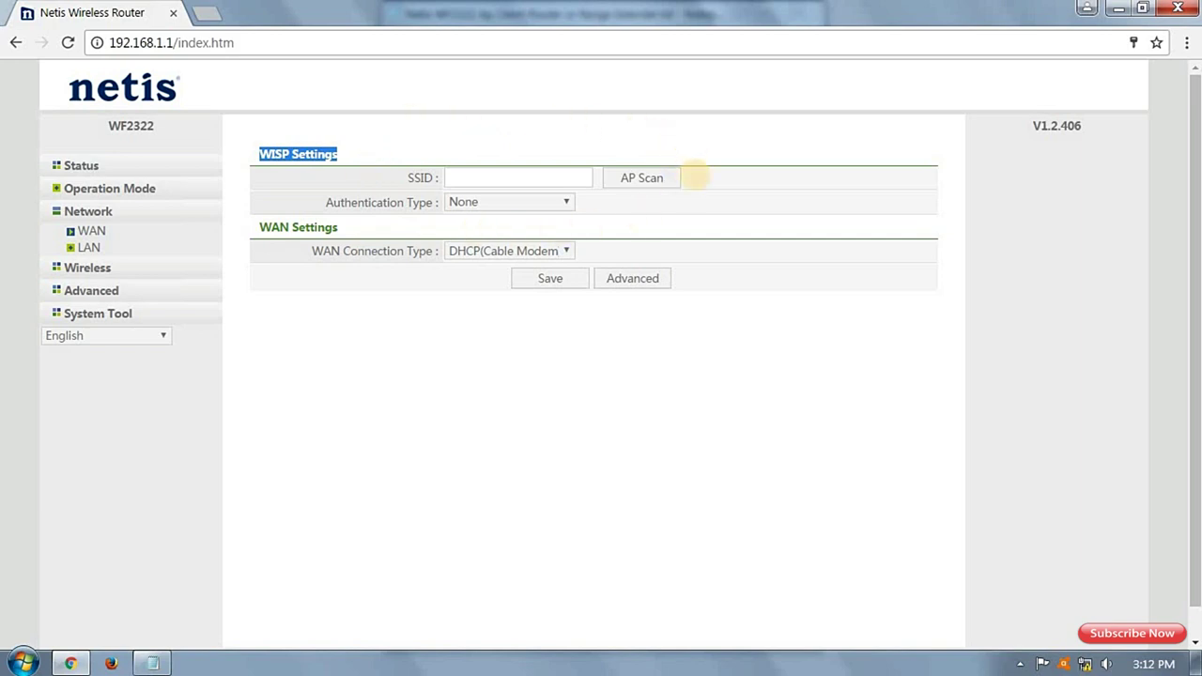
left_click(625, 217)
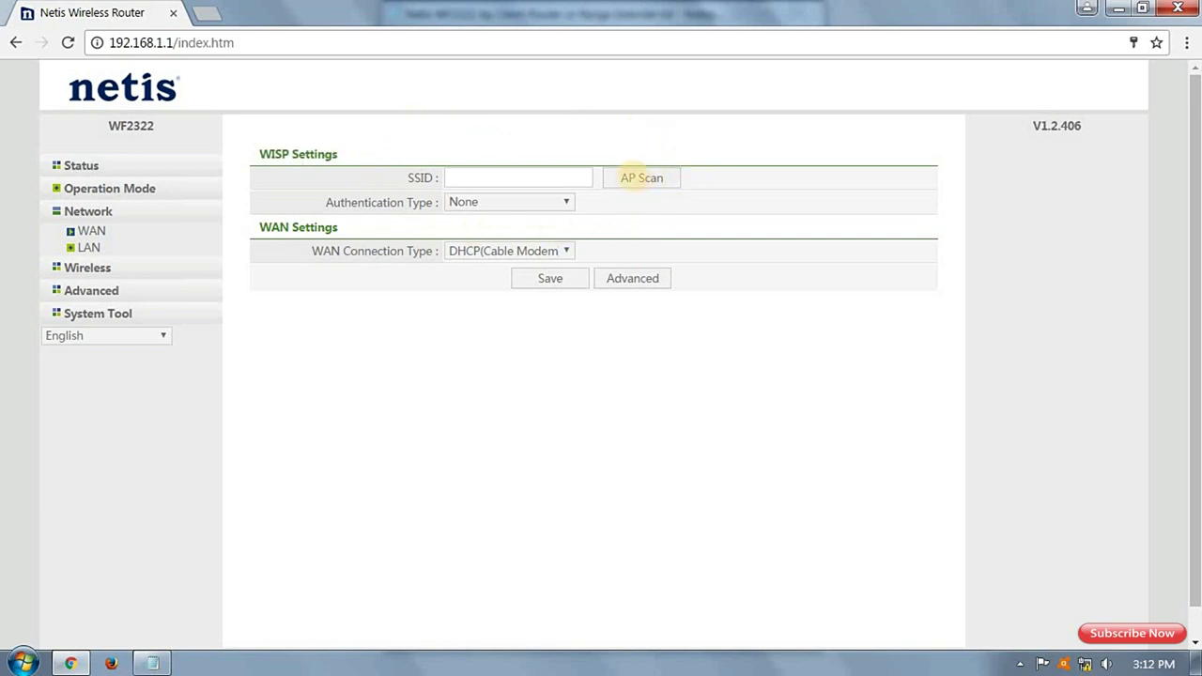
left_click(642, 178)
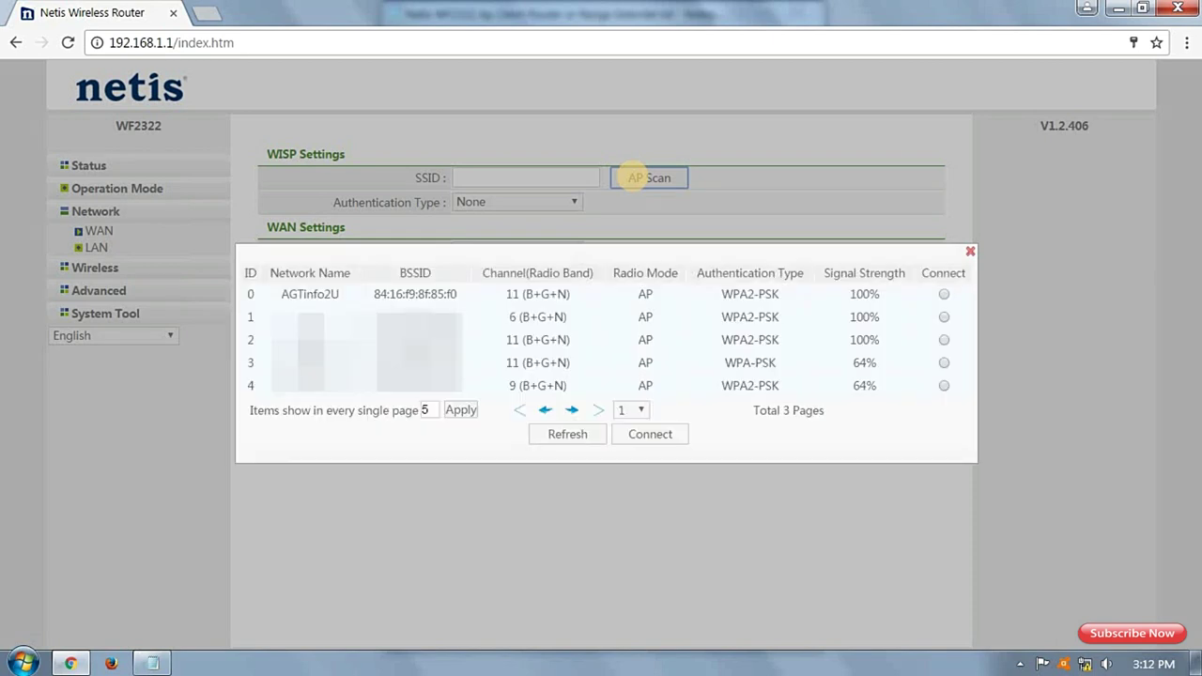
left_click_drag(280, 294, 350, 294)
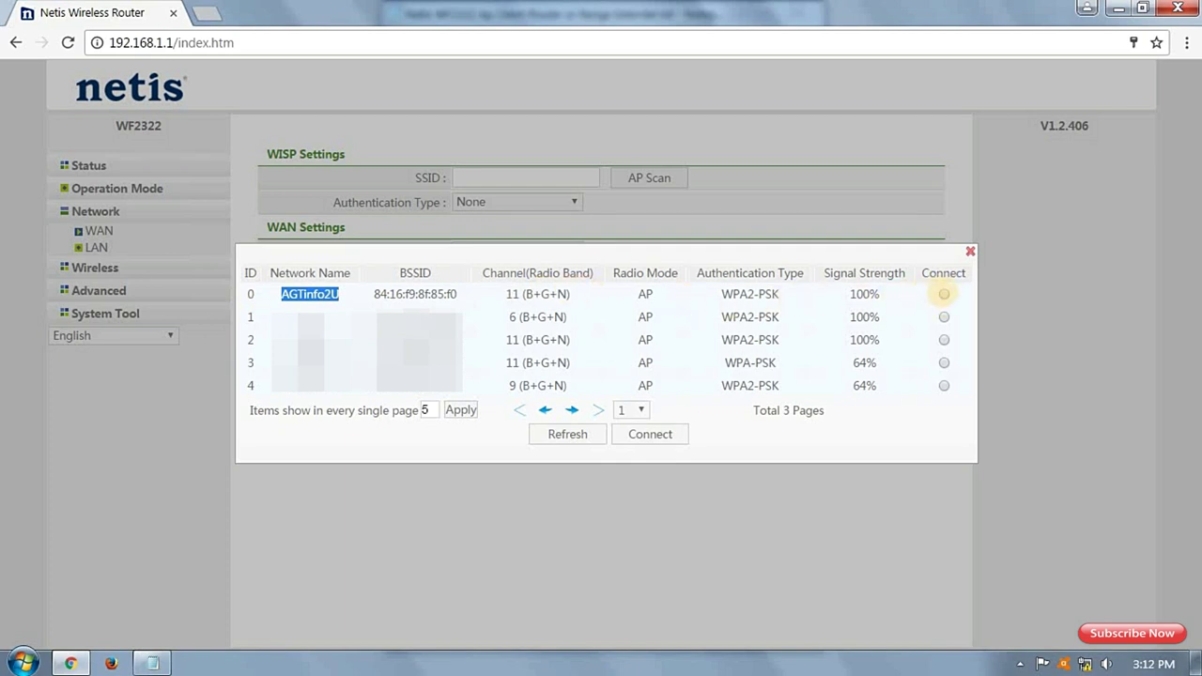
left_click(944, 294)
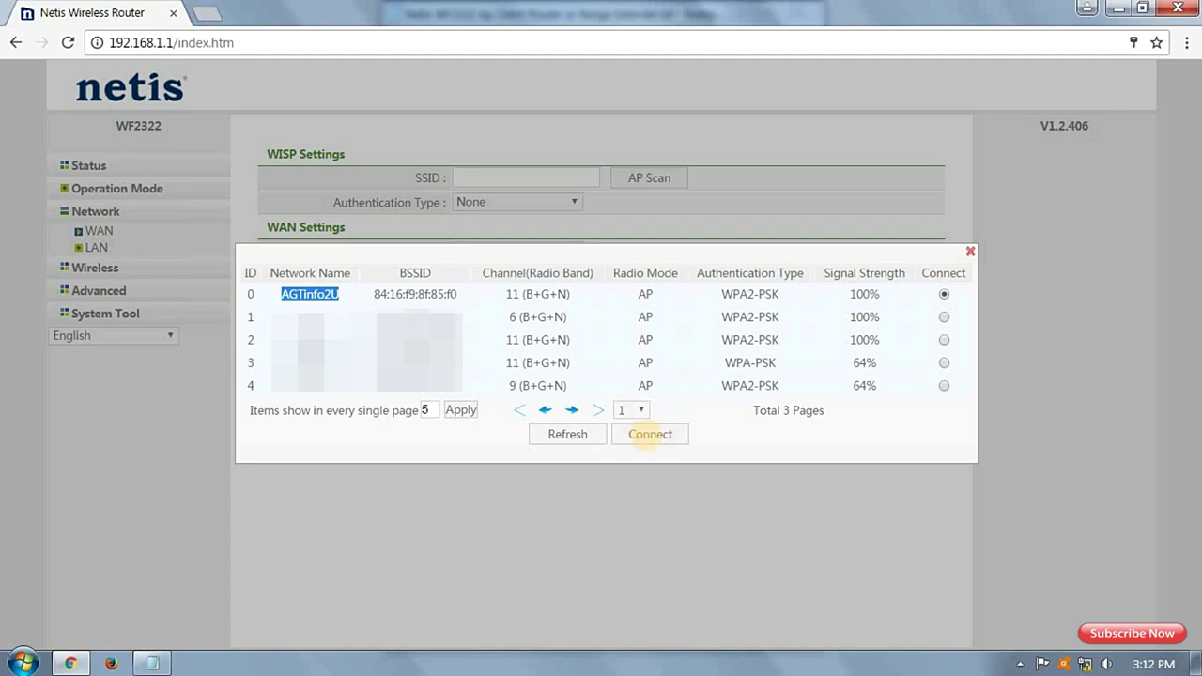
left_click(650, 434)
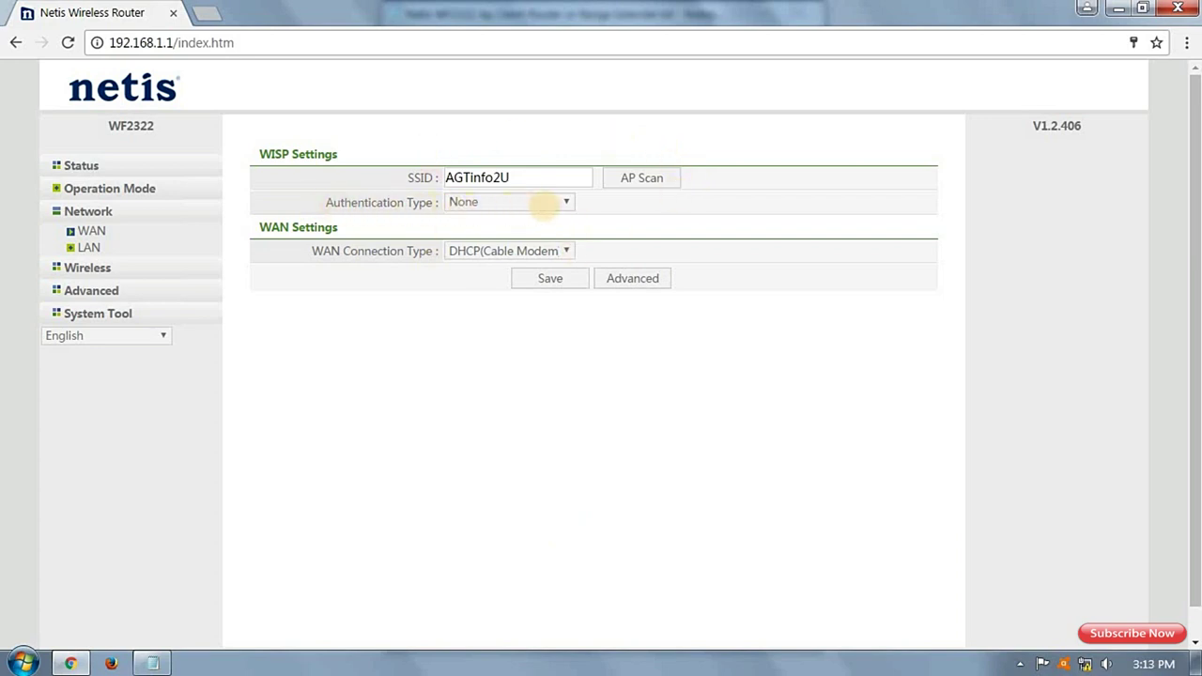
Set WPA2-PSK authentication, enter the AGTinfo2U network password, and save the WISP settings.
left_click(554, 201)
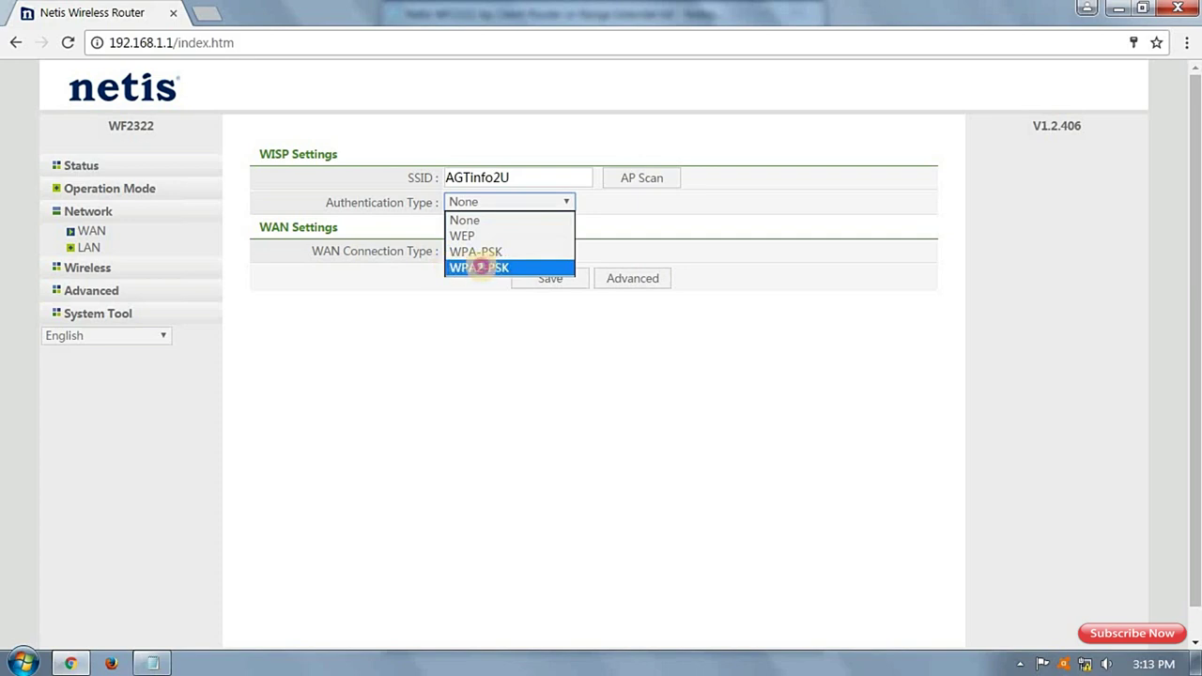
left_click(479, 268)
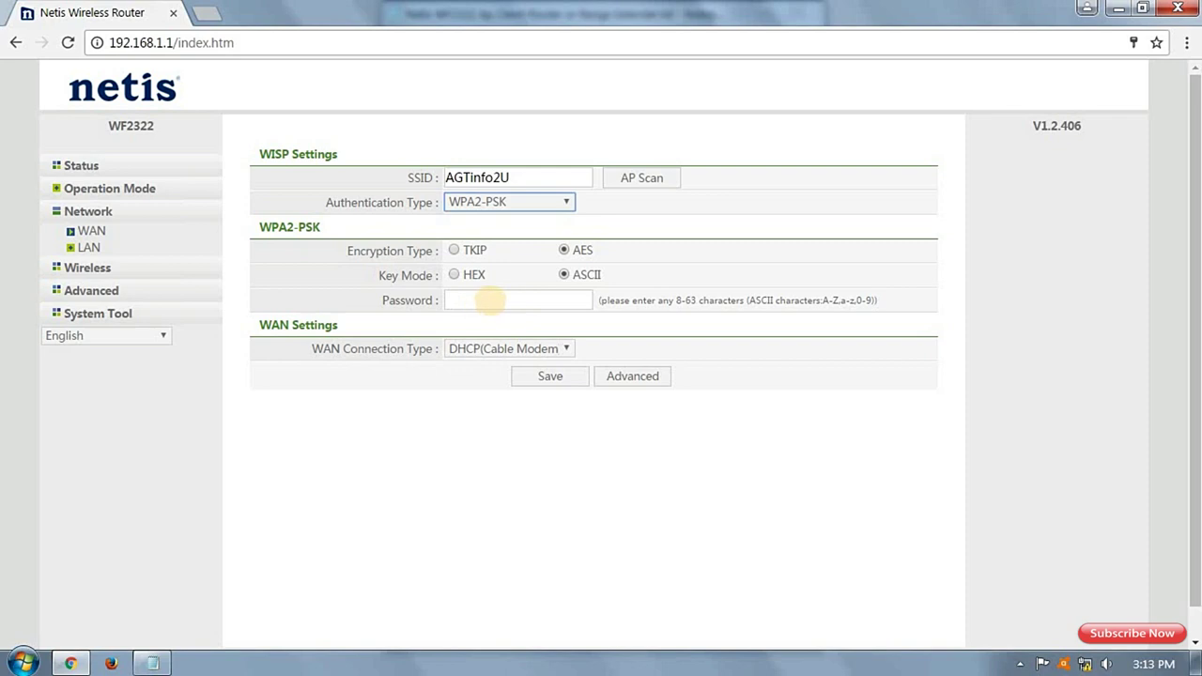
left_click(485, 300)
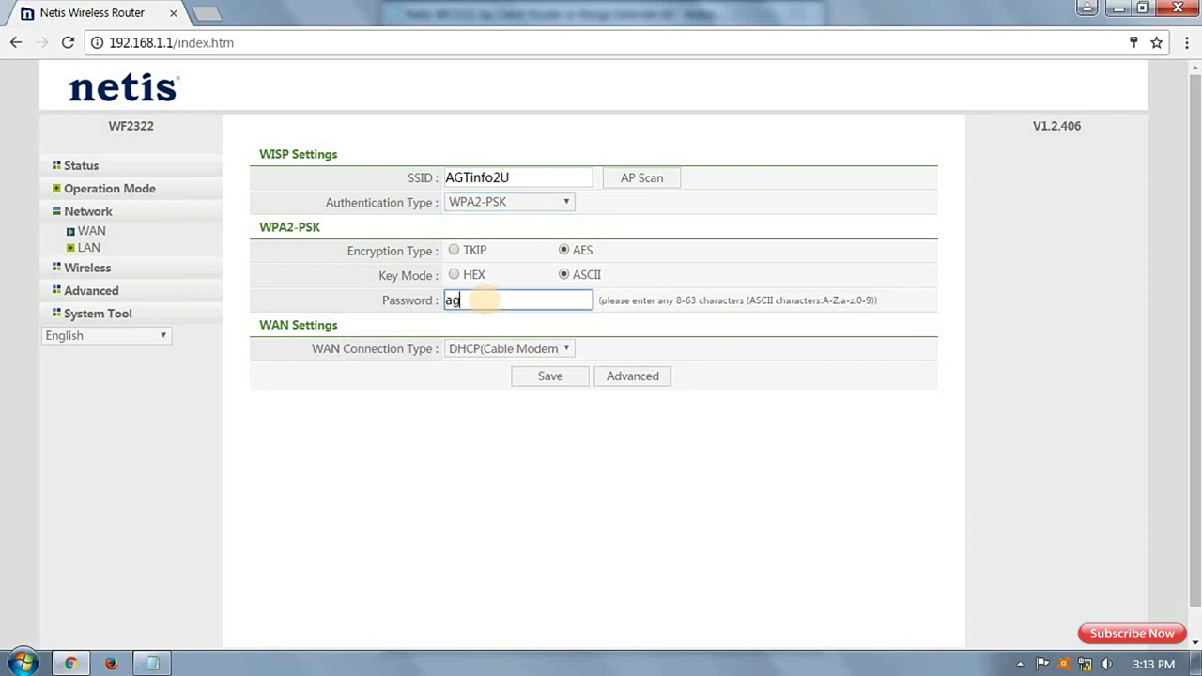
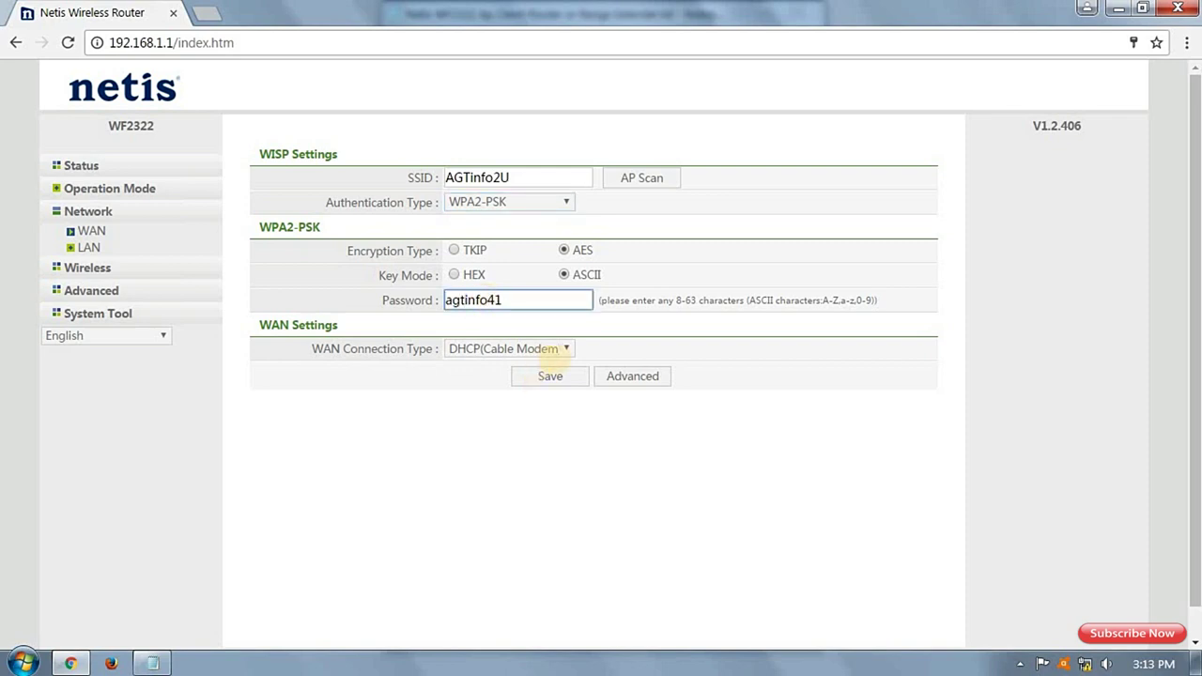
left_click(551, 376)
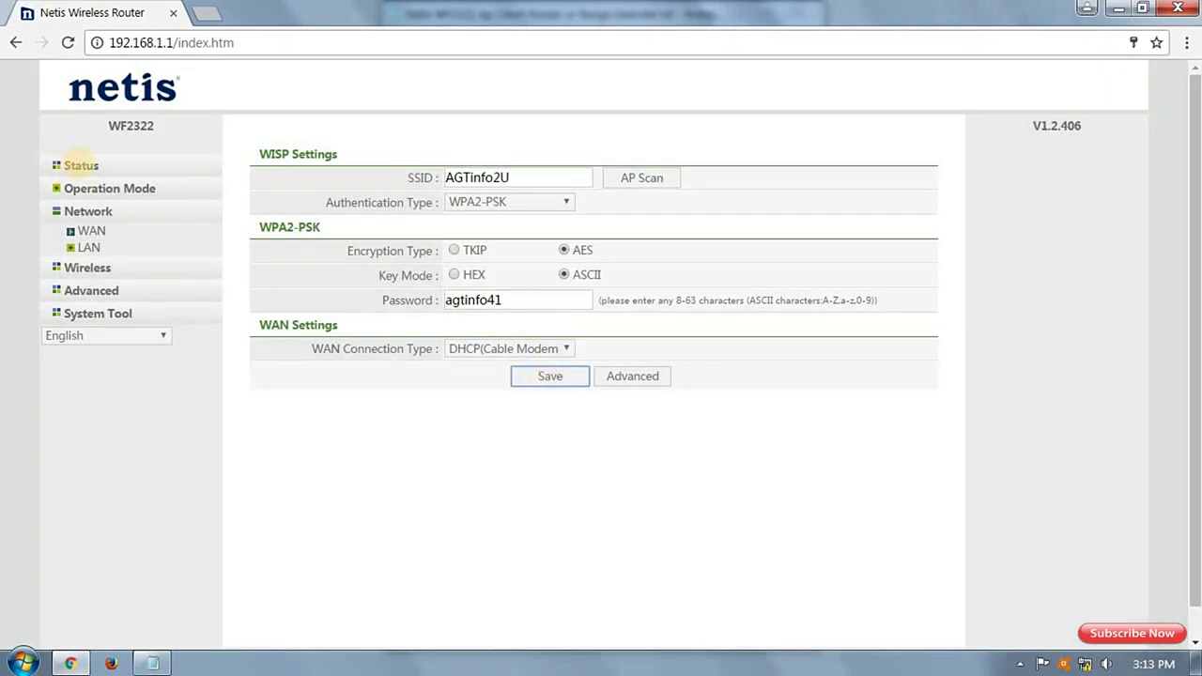
On the Status page, confirm Link Status reads Connected and the SSID is AGTinfo2U Extender.
left_click(79, 164)
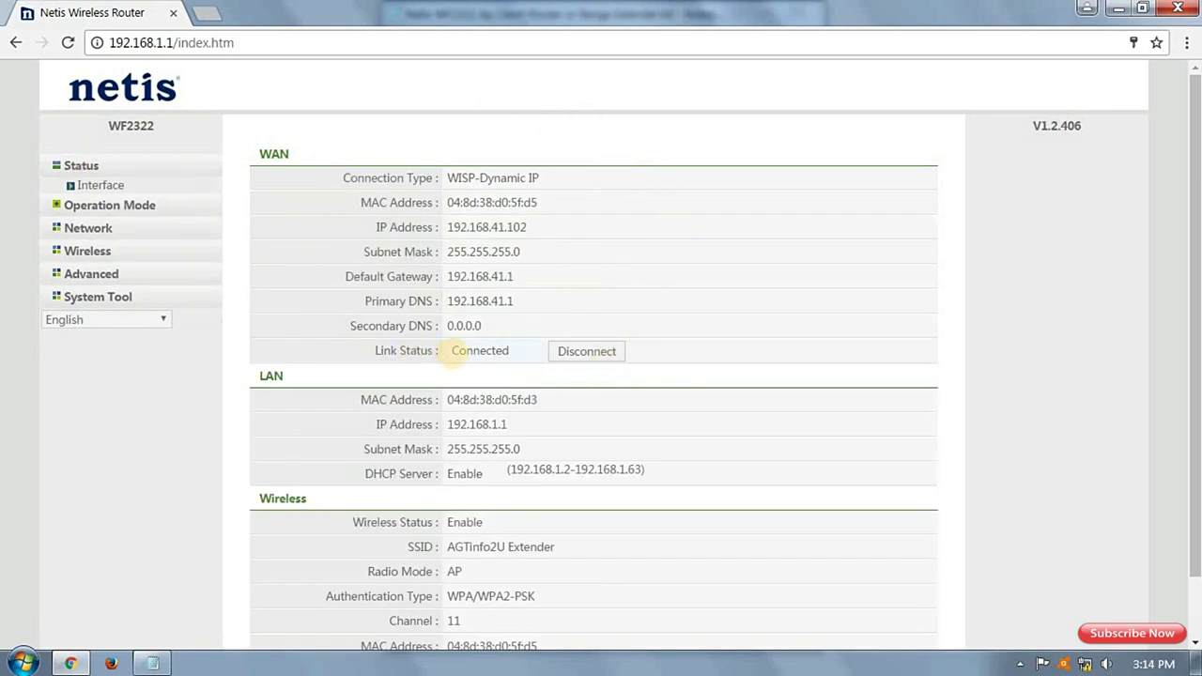
left_click_drag(453, 352, 511, 351)
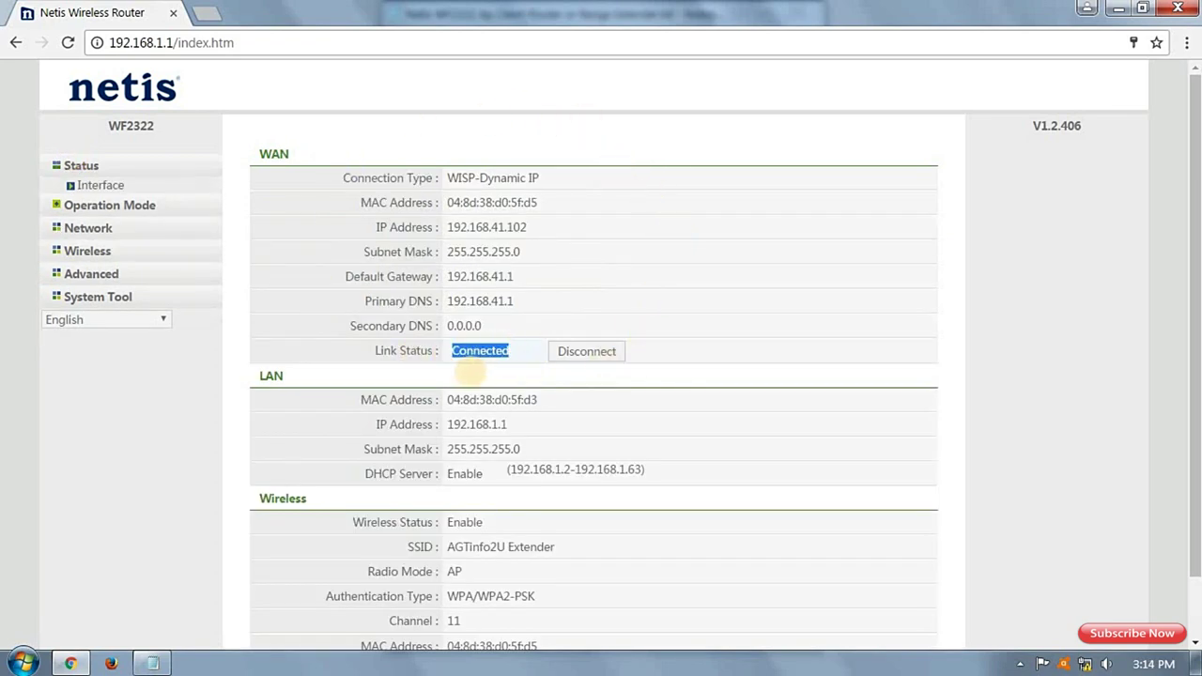
key("alt+Tab")
left_click_drag(448, 517, 644, 535)
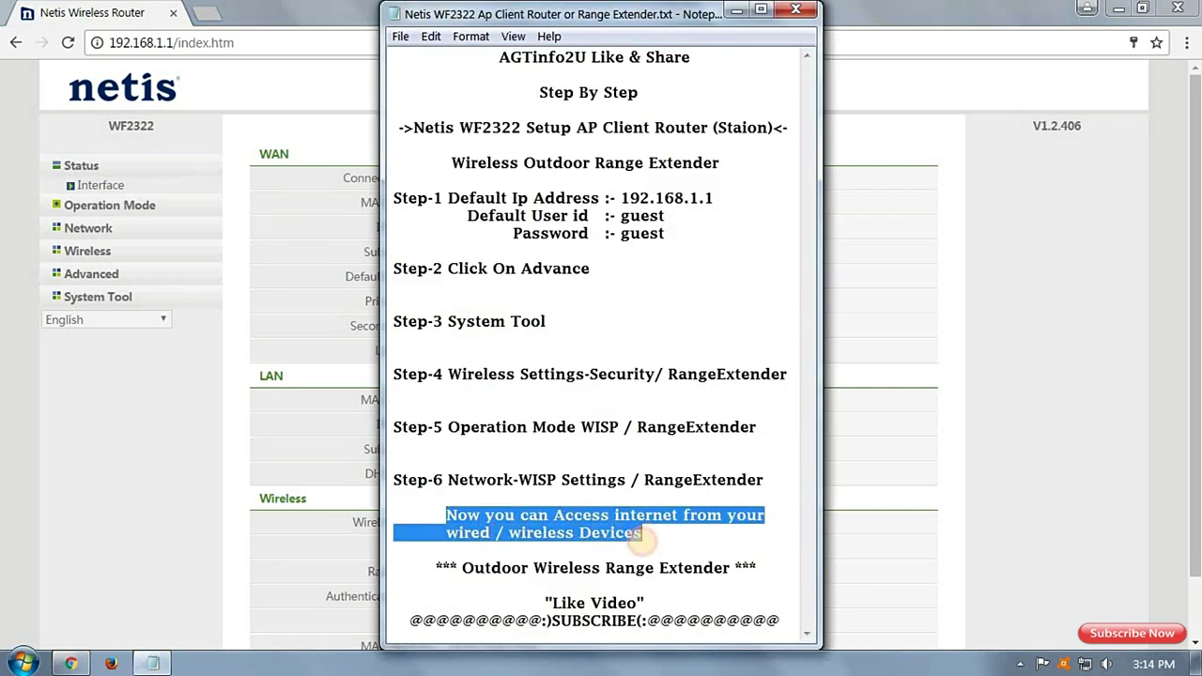
key("alt+Tab")
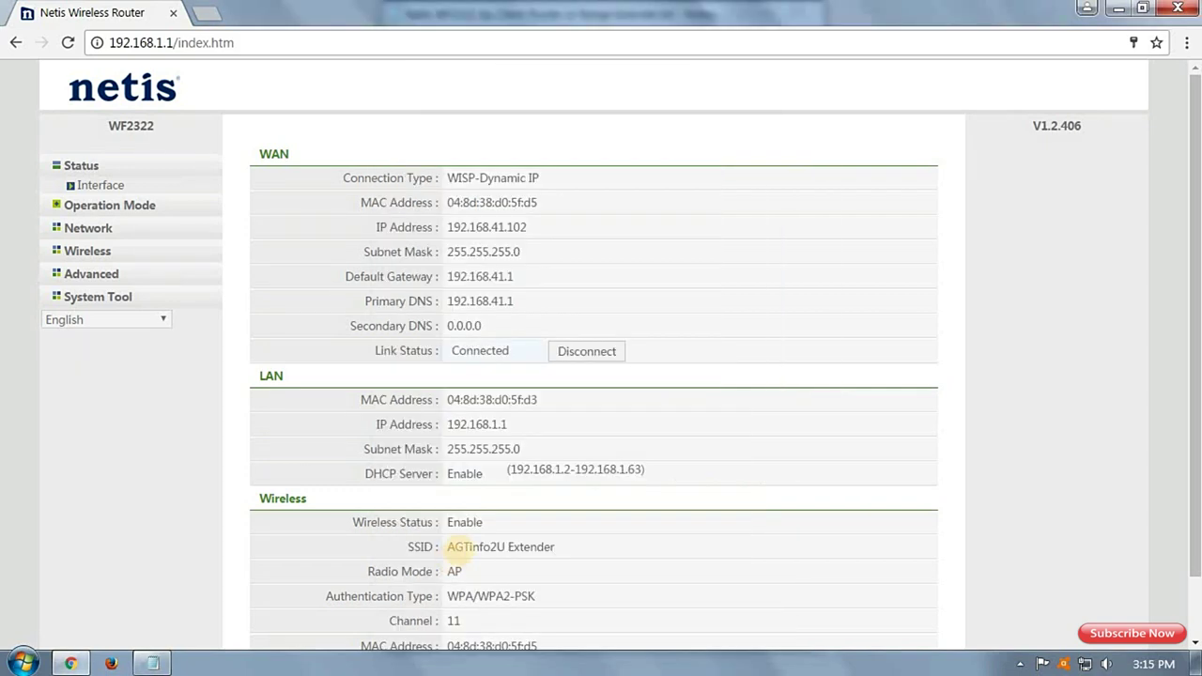
left_click_drag(449, 548, 556, 546)
Open a new Chrome tab and check that Google's homepage loads.
left_click(557, 548)
left_click(212, 12)
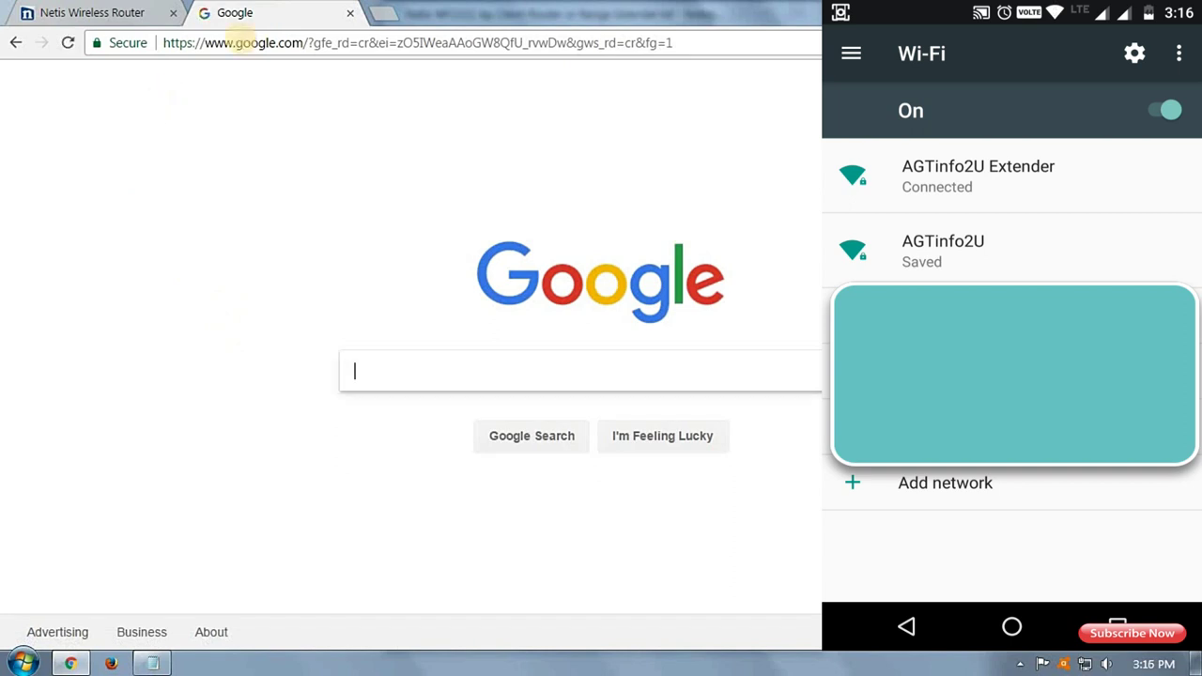
left_click(228, 43)
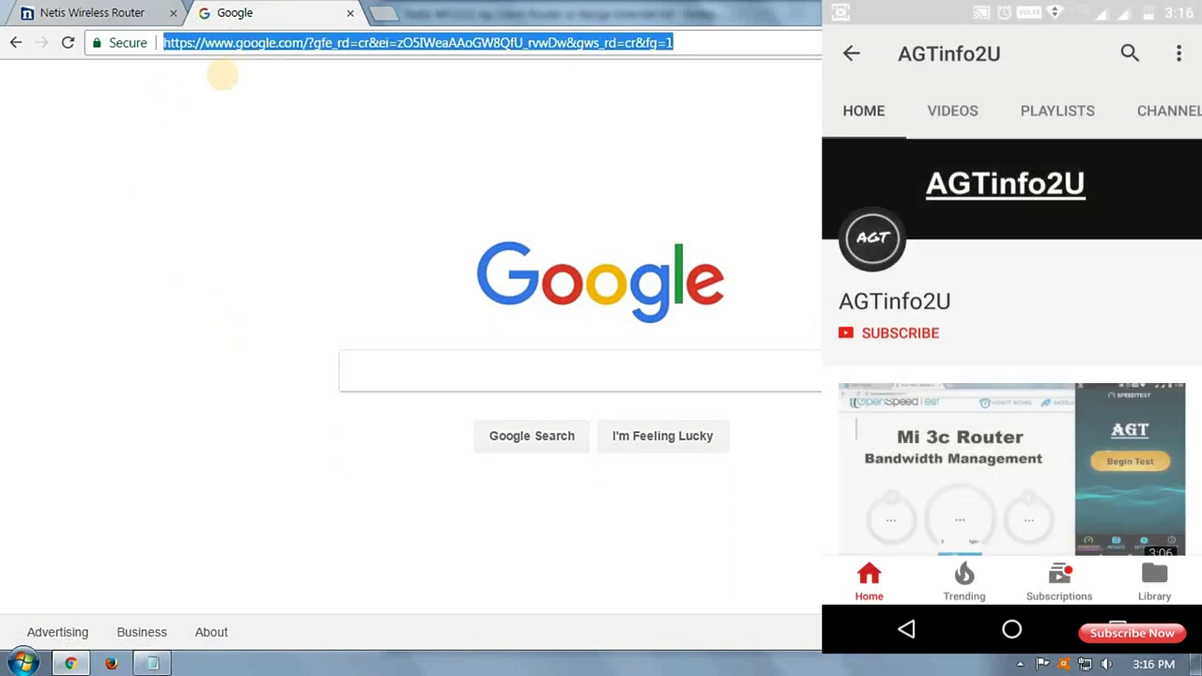
left_click(255, 223)
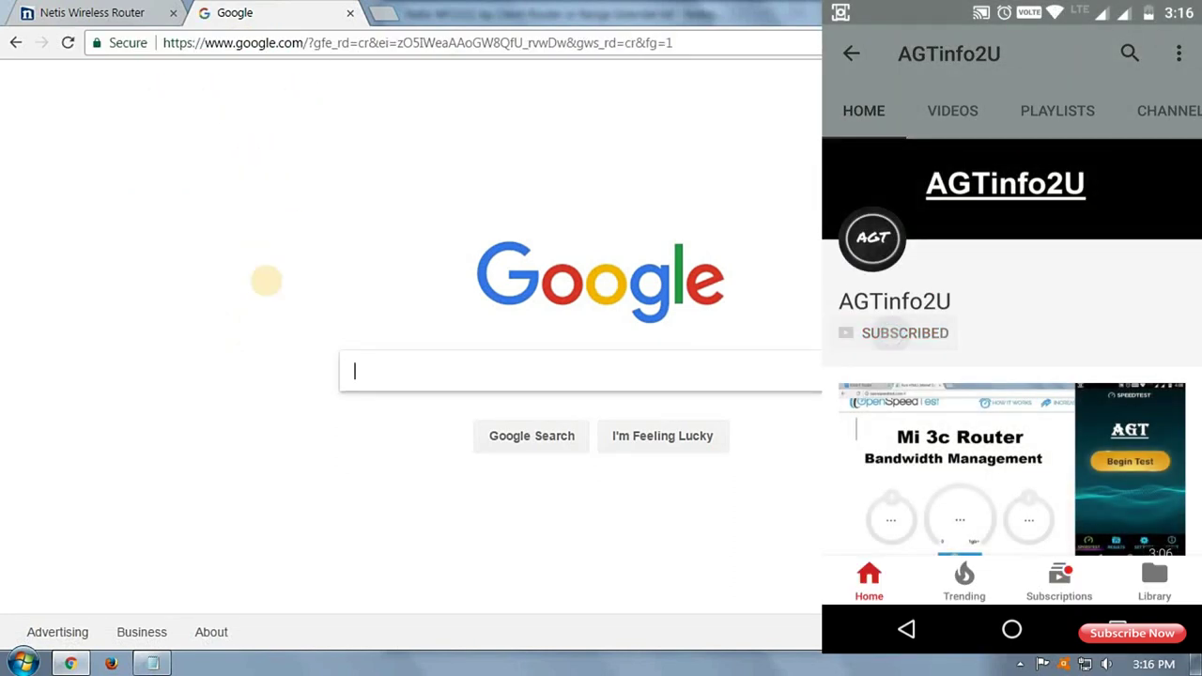